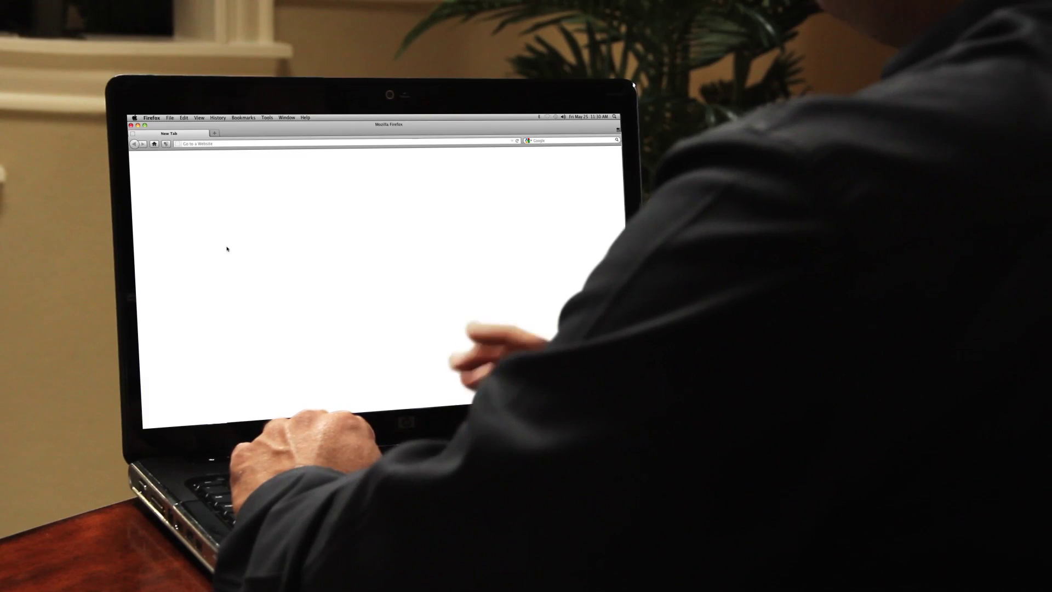
Put the cursor in the empty address bar of the new Firefox tab
left_click(278, 142)
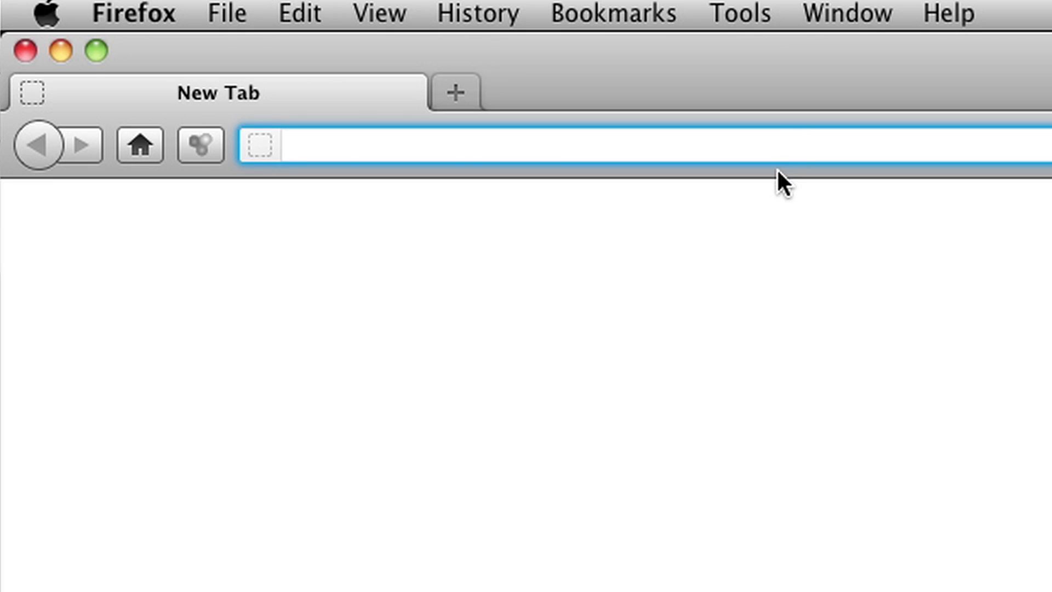
Go to wisewatts.com to load the CPS Energy login page
type("wise")
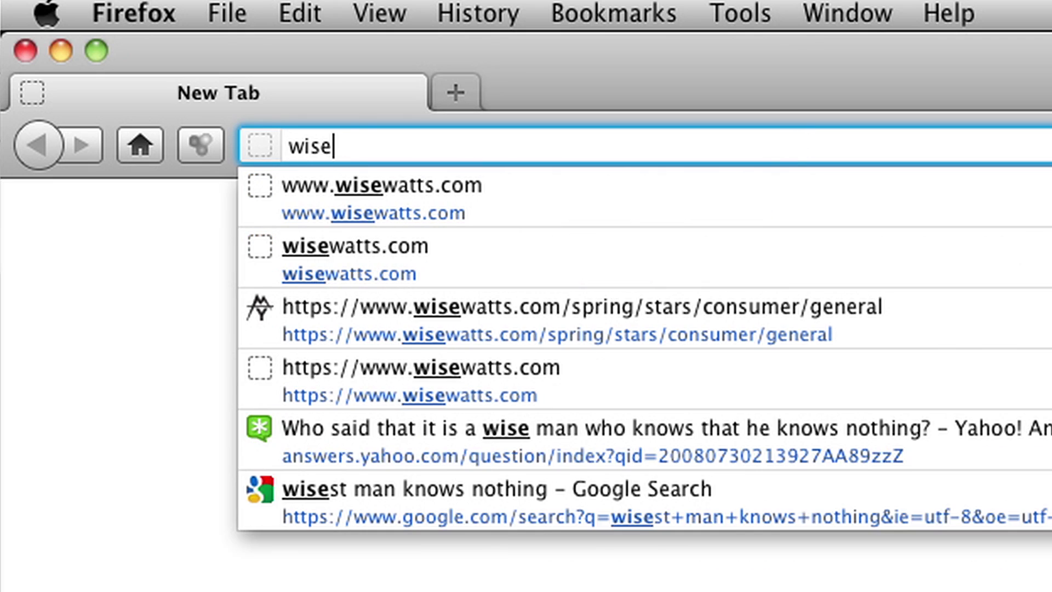
type("watts.")
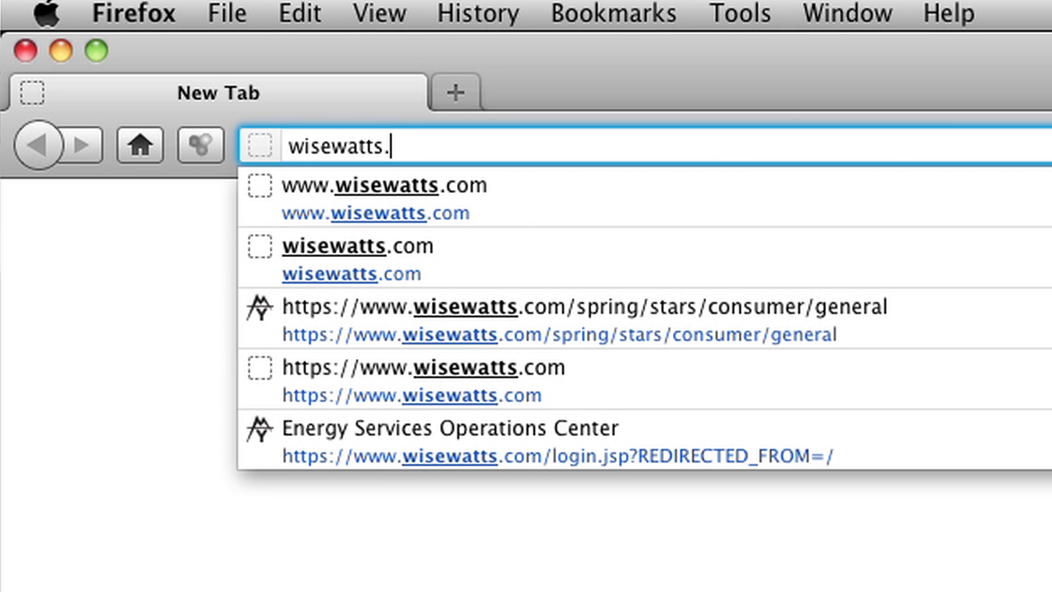
type("com")
key("Return")
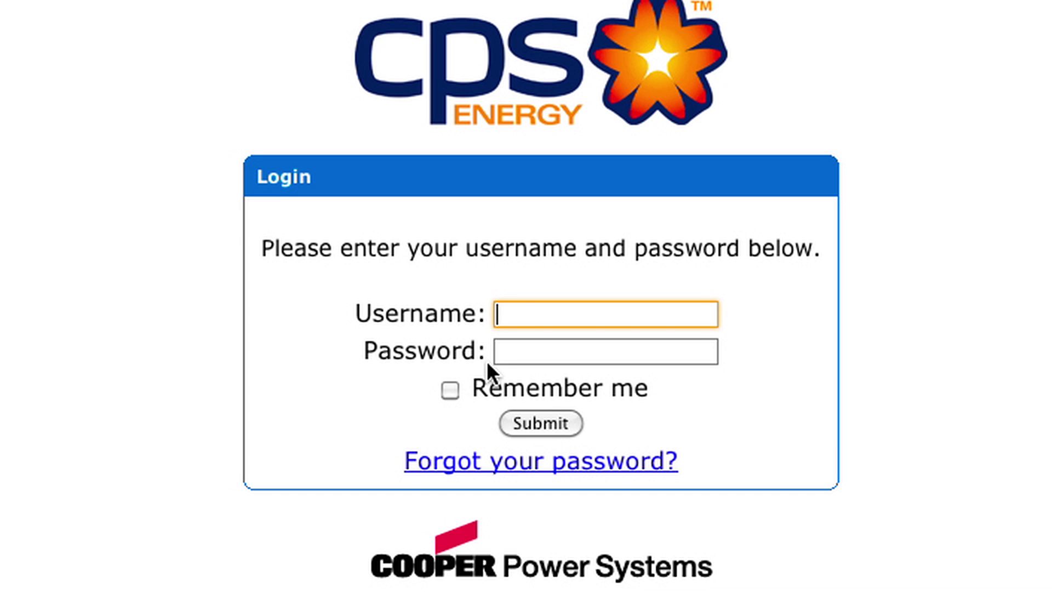
Log in with the account's username and password
type("CPSfellow")
key("Tab")
type("•••••")
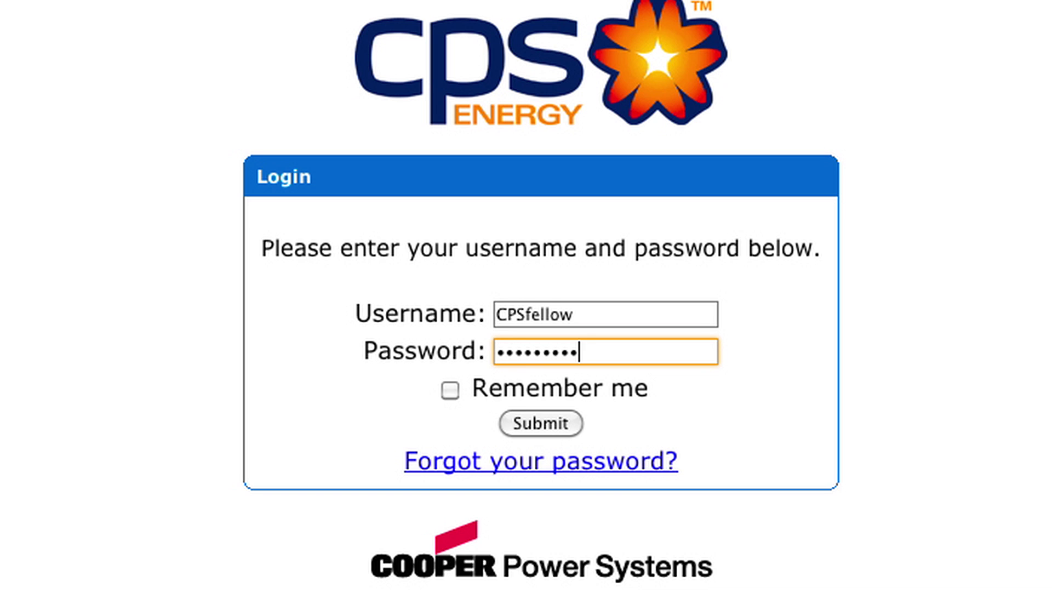
left_click(540, 422)
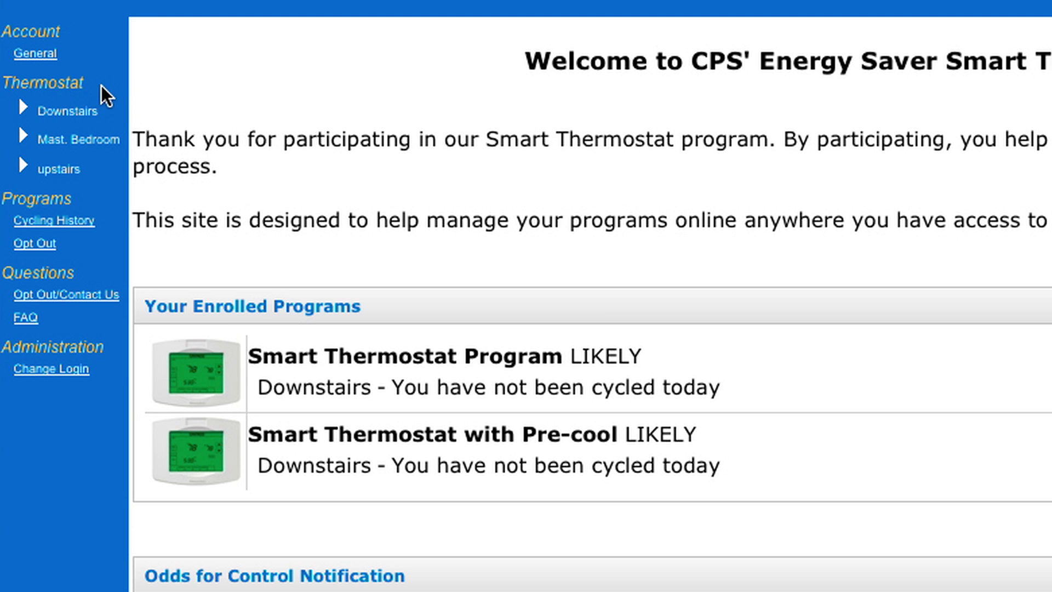
Expand and collapse the sidebar thermostat nodes, then open Downstairs > Schedules
left_click(23, 108)
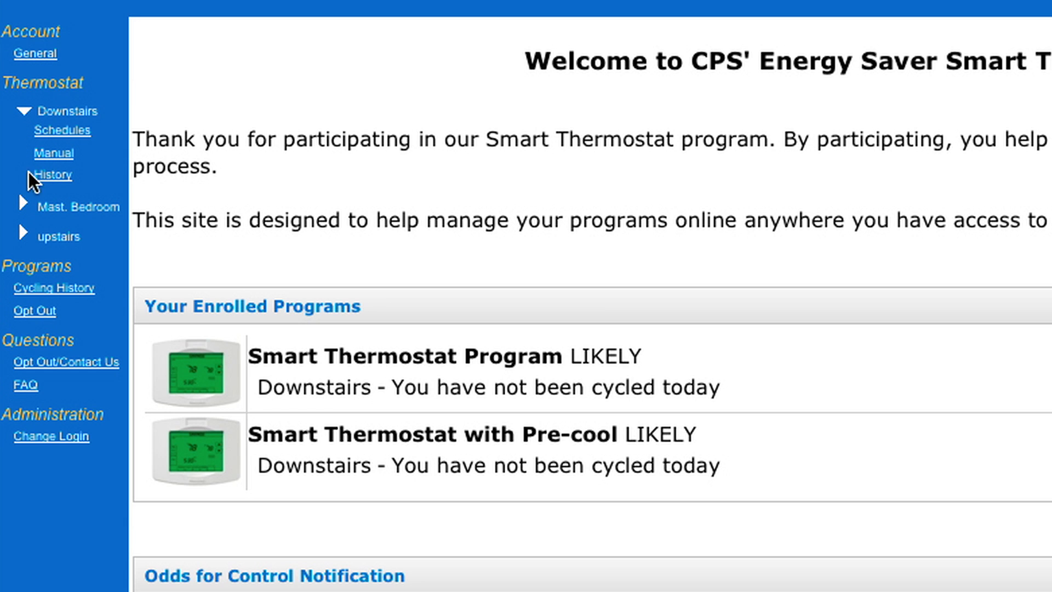
left_click(24, 207)
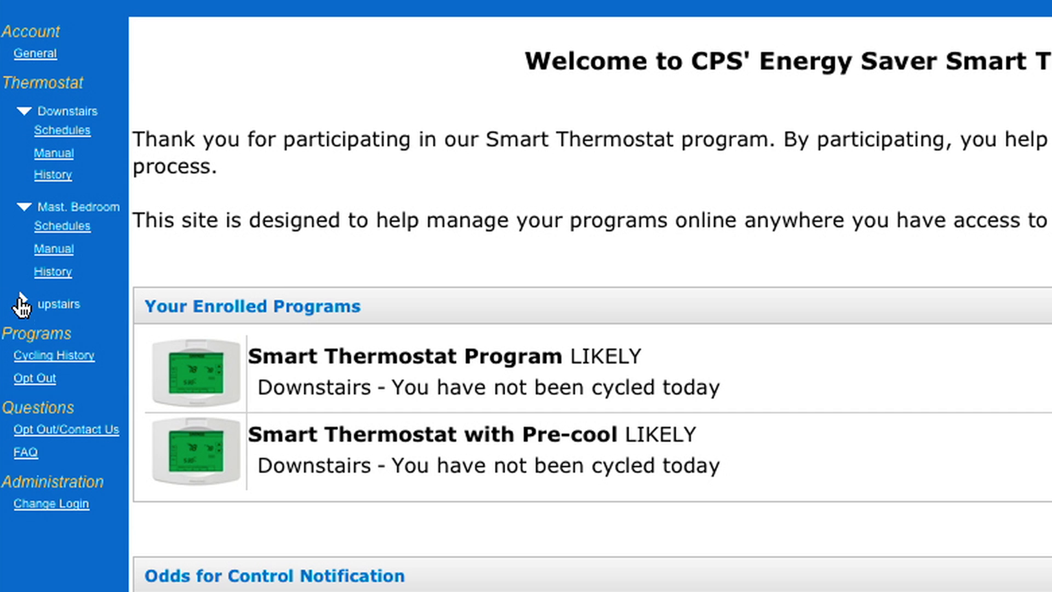
left_click(23, 303)
left_click(23, 304)
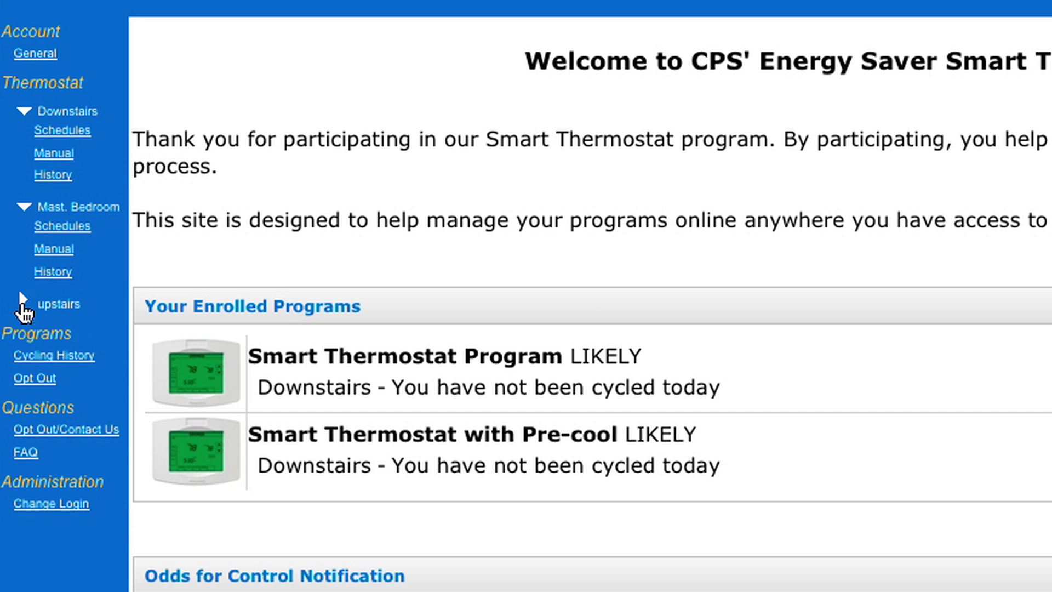
left_click(23, 208)
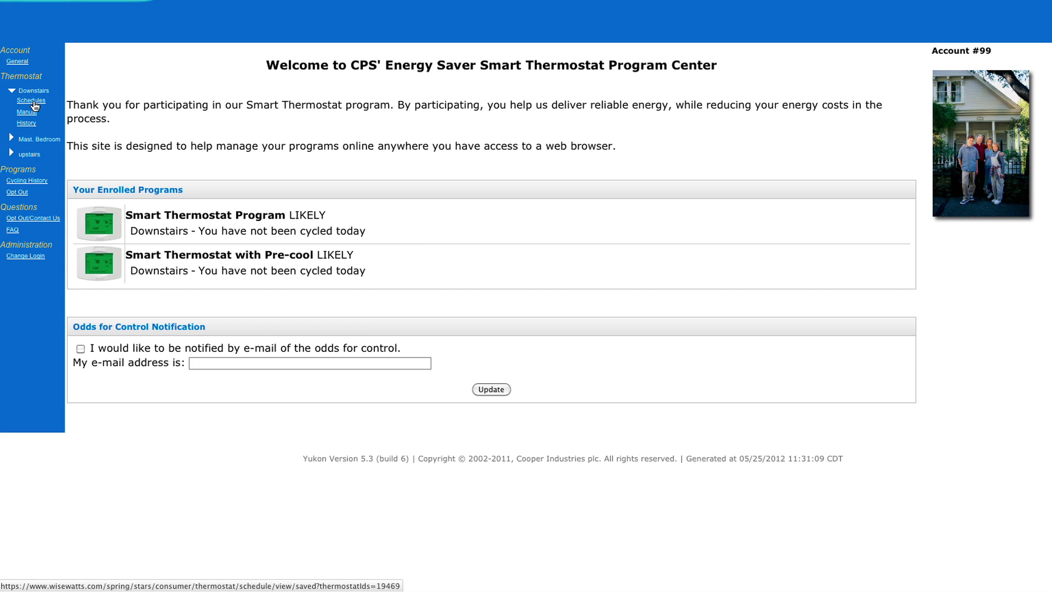
left_click(61, 130)
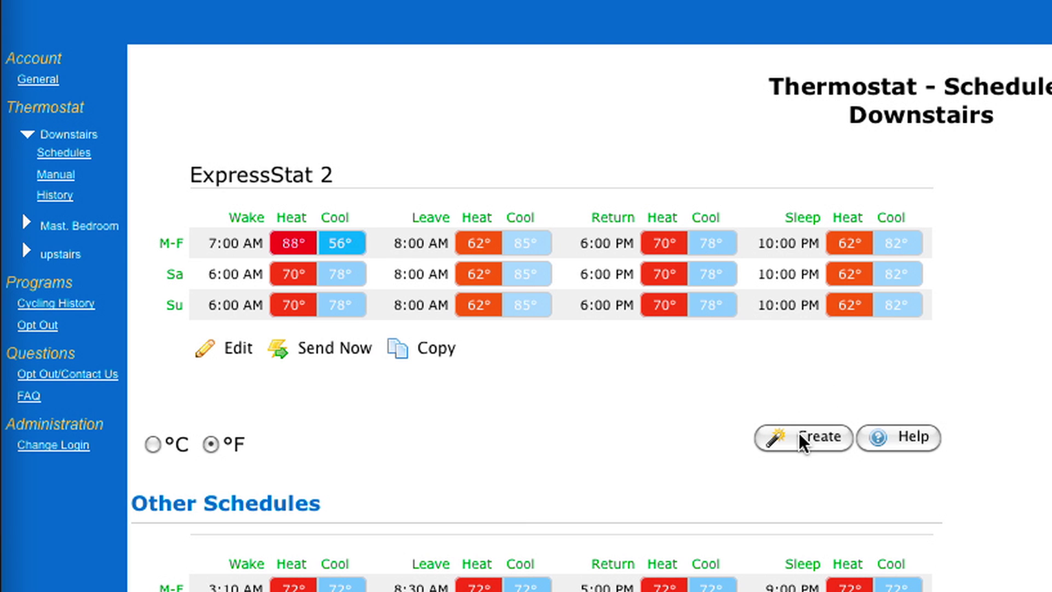
Create a new schedule using the same schedule every day of the week
left_click(803, 446)
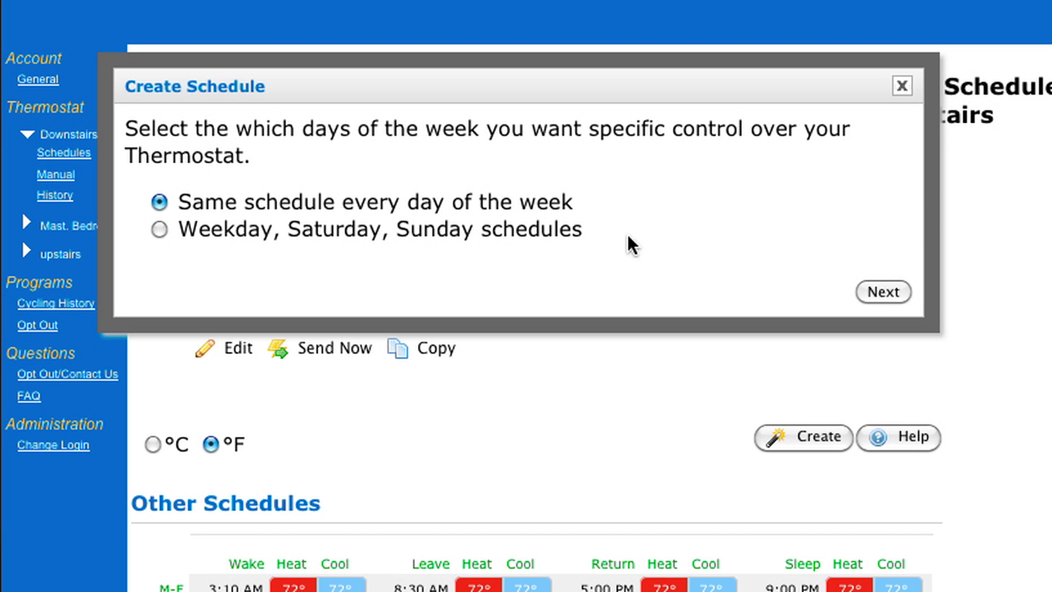
left_click(865, 293)
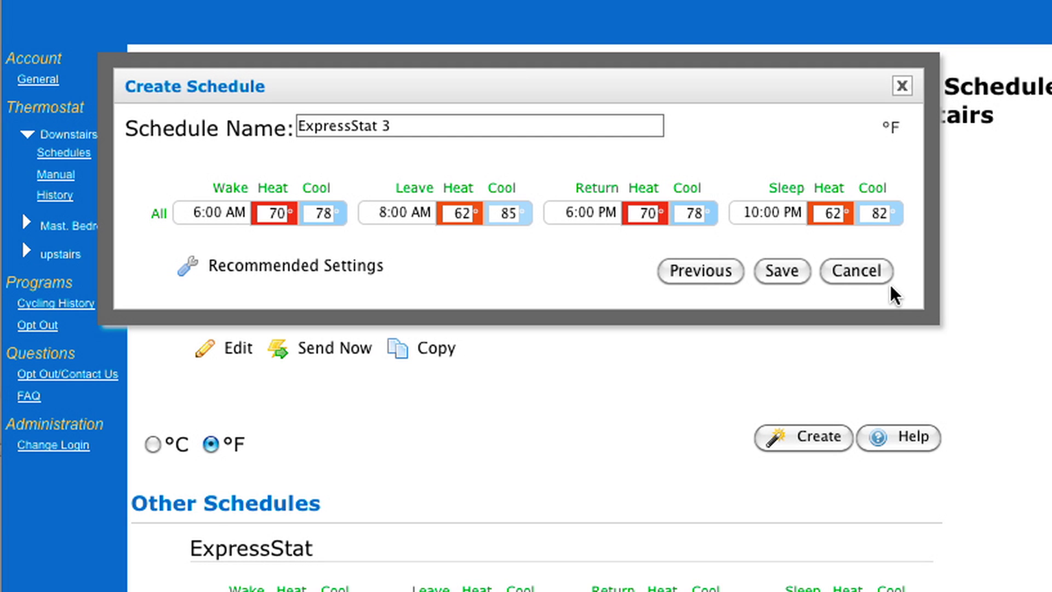
Replace the default name ExpressStat 3 with Normal Schedule
left_click(440, 132)
left_click_drag(441, 131, 203, 132)
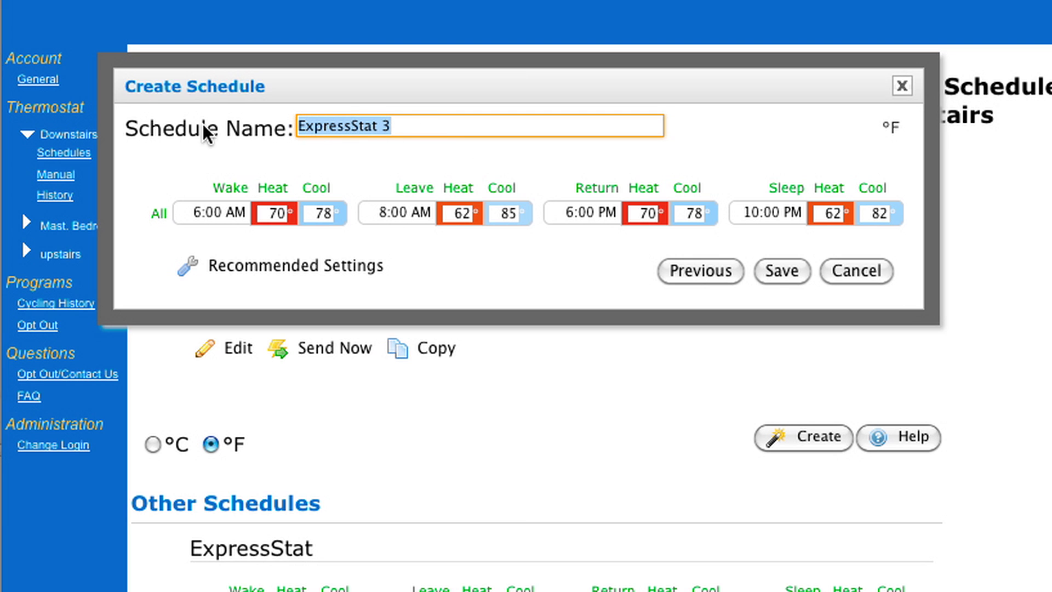
type("Normal")
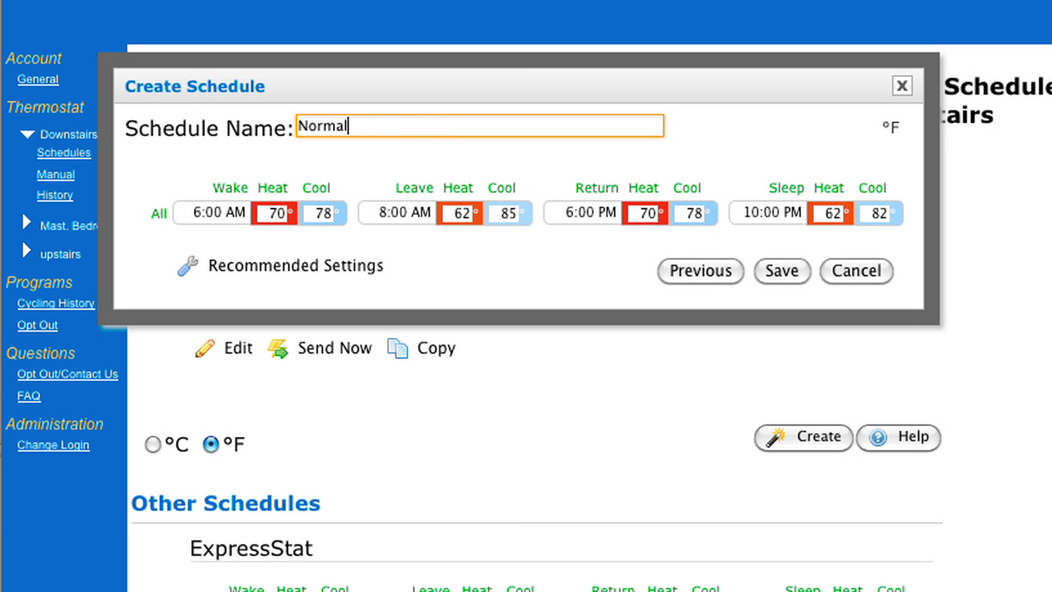
type(" Schedule")
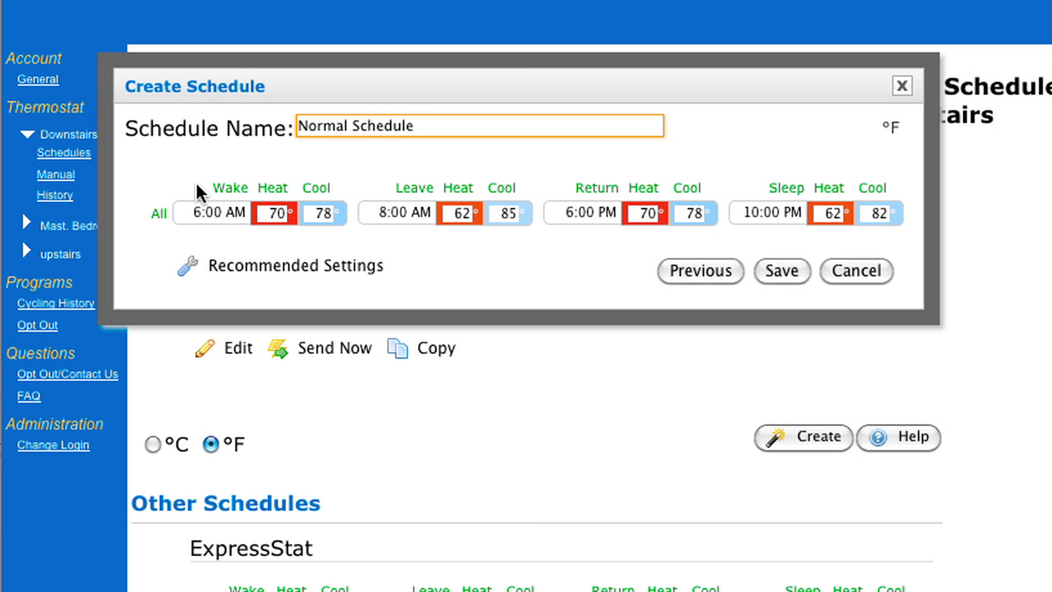
Review the Wake period settings: 6:00 AM, heat 70°, cool 78°
left_click(203, 212)
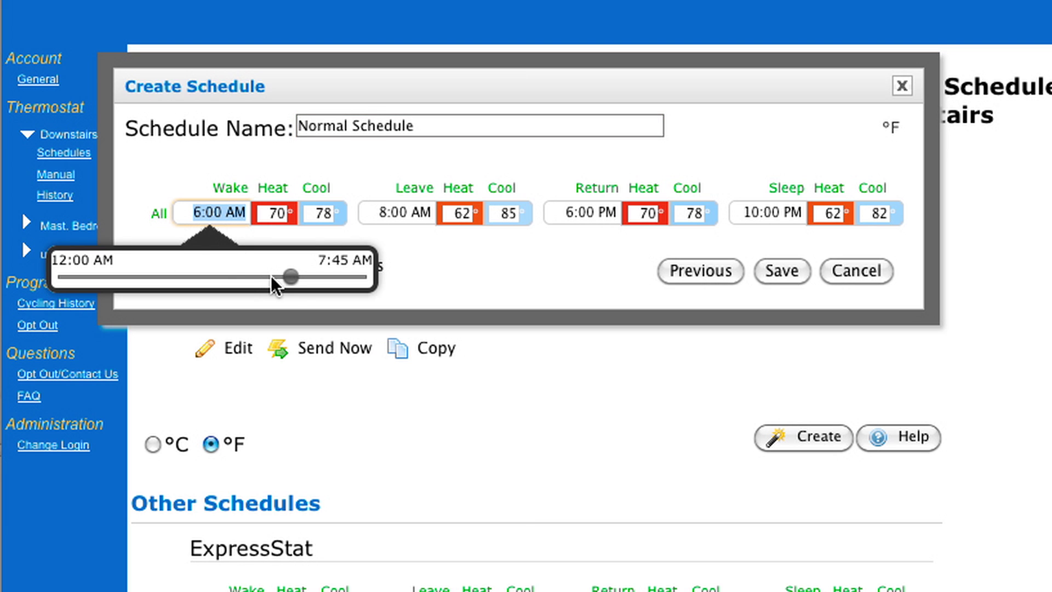
left_click(274, 222)
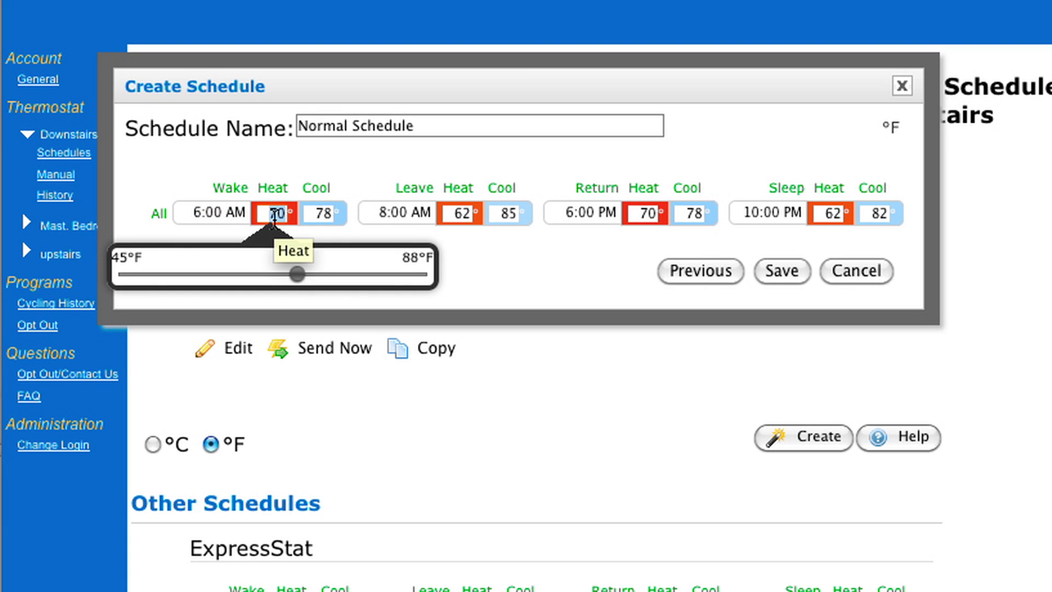
left_click(311, 219)
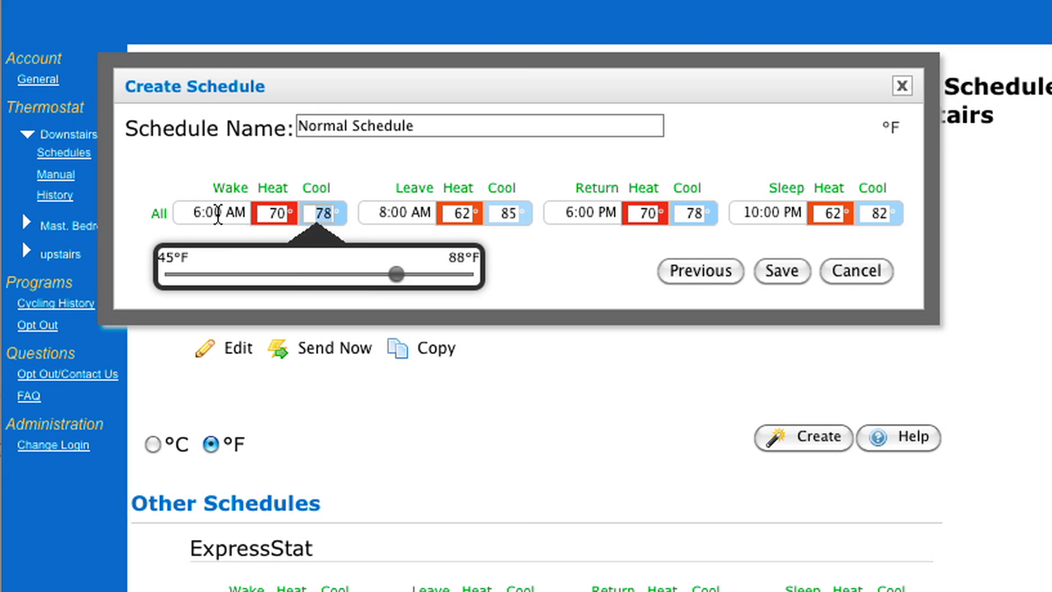
left_click(218, 215)
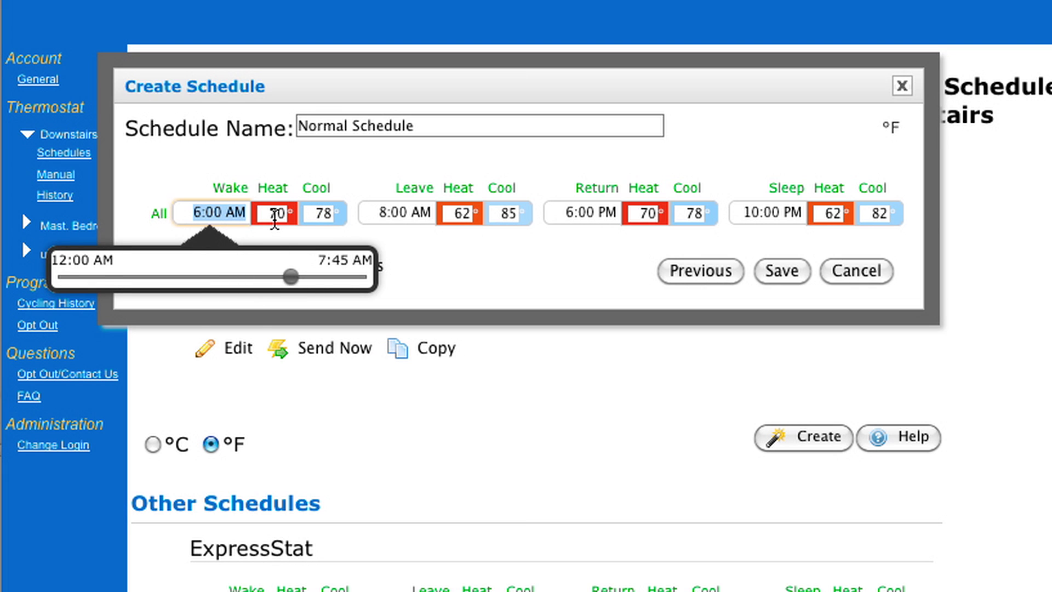
left_click(274, 217)
left_click(310, 215)
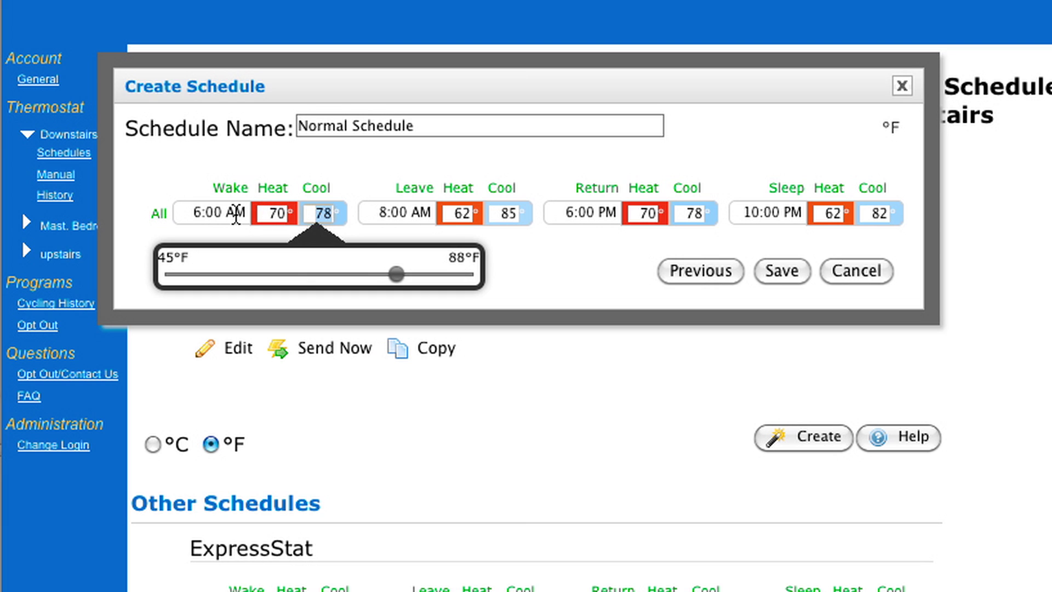
left_click(217, 214)
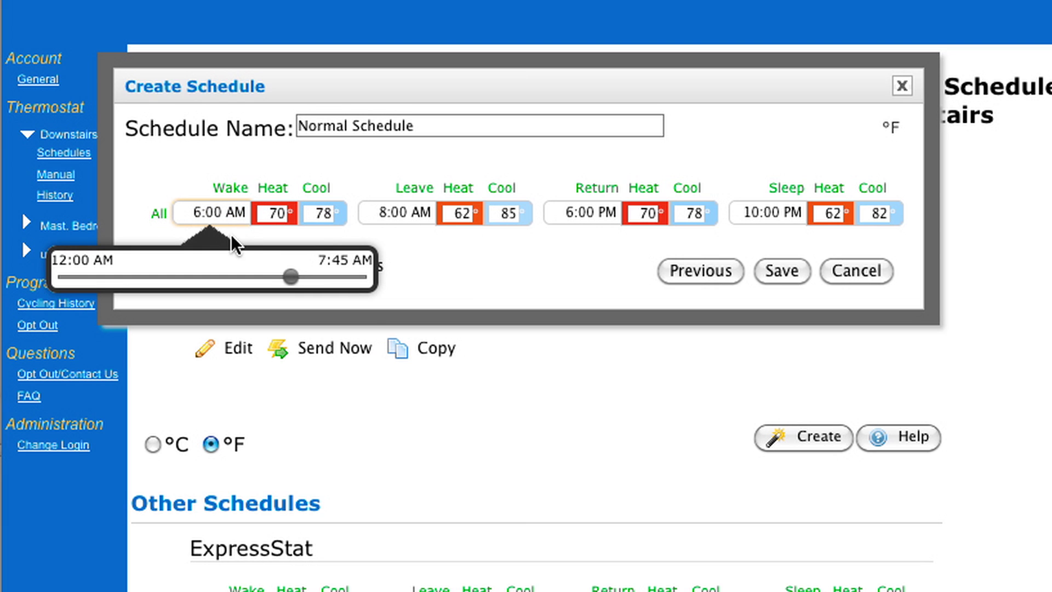
Set the Wake period to 5:00 AM with heat 68°
left_click_drag(286, 278, 260, 278)
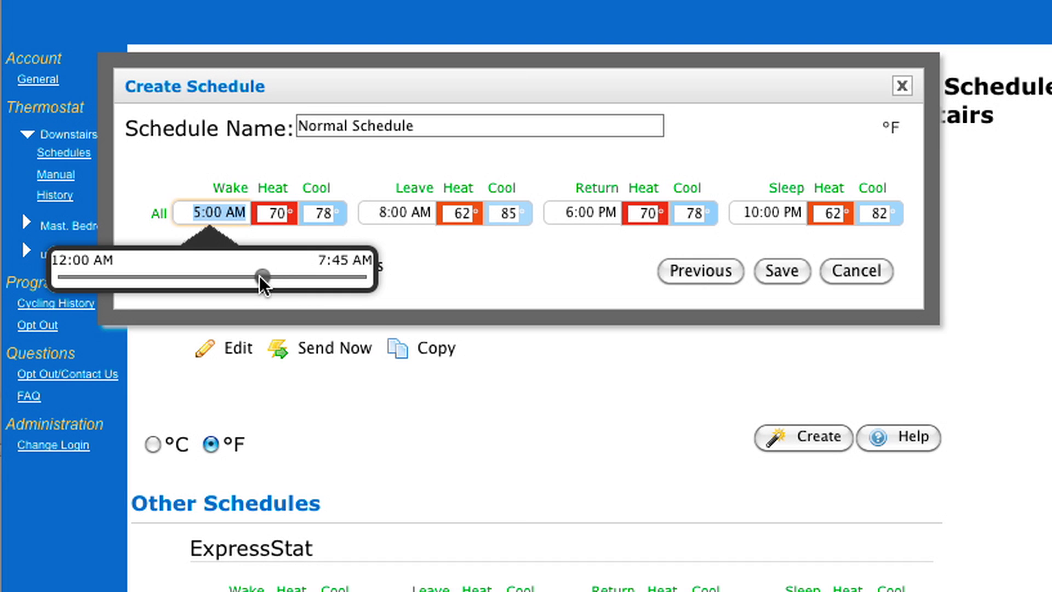
left_click(278, 212)
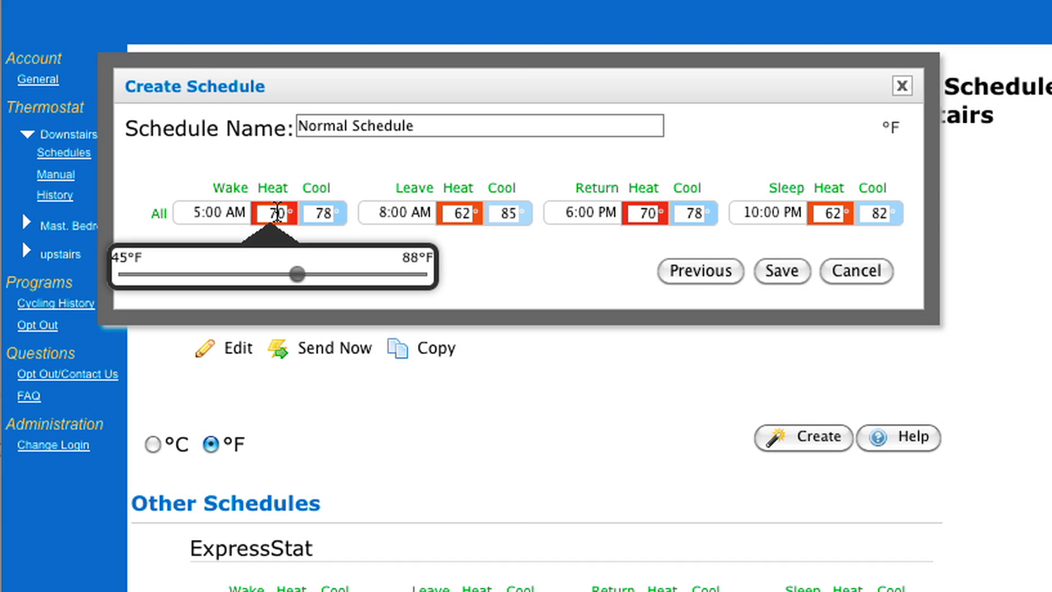
left_click_drag(293, 275, 285, 275)
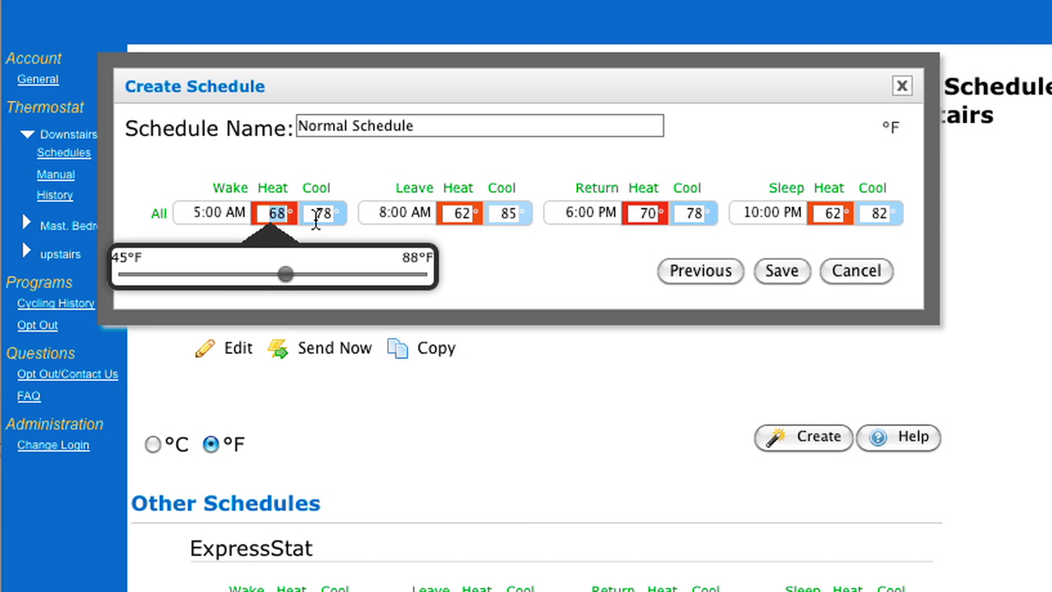
left_click(321, 216)
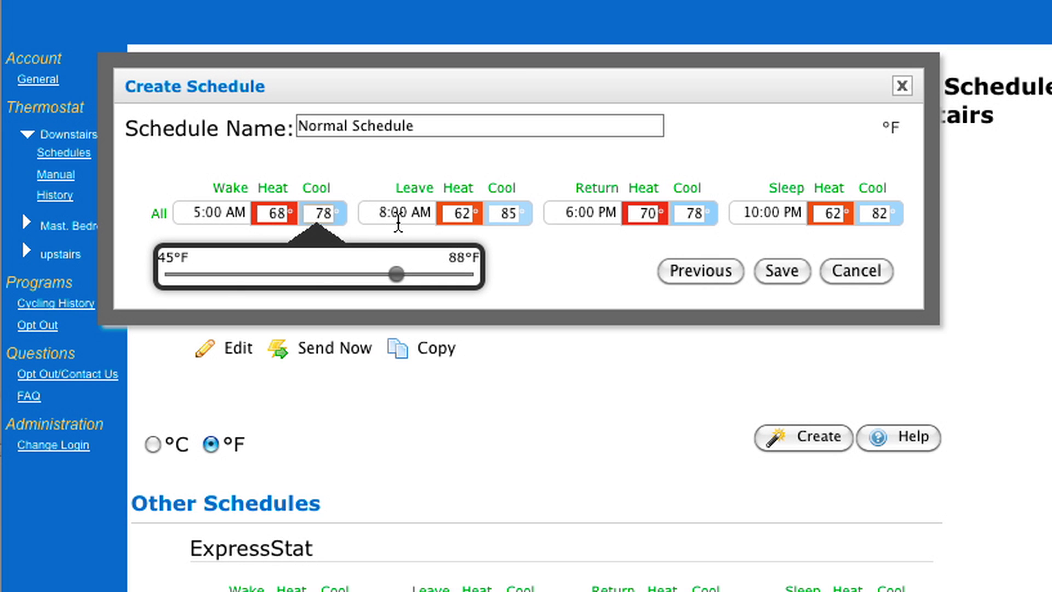
Adjust the Leave period to heat 65° and cool 83°
left_click(398, 215)
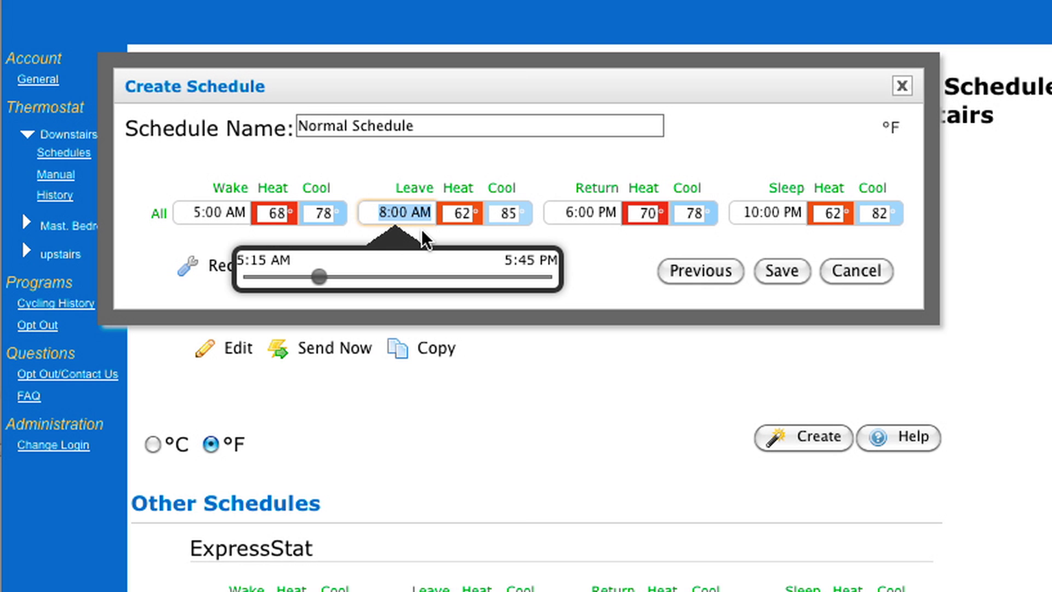
left_click(462, 214)
left_click_drag(429, 274, 449, 278)
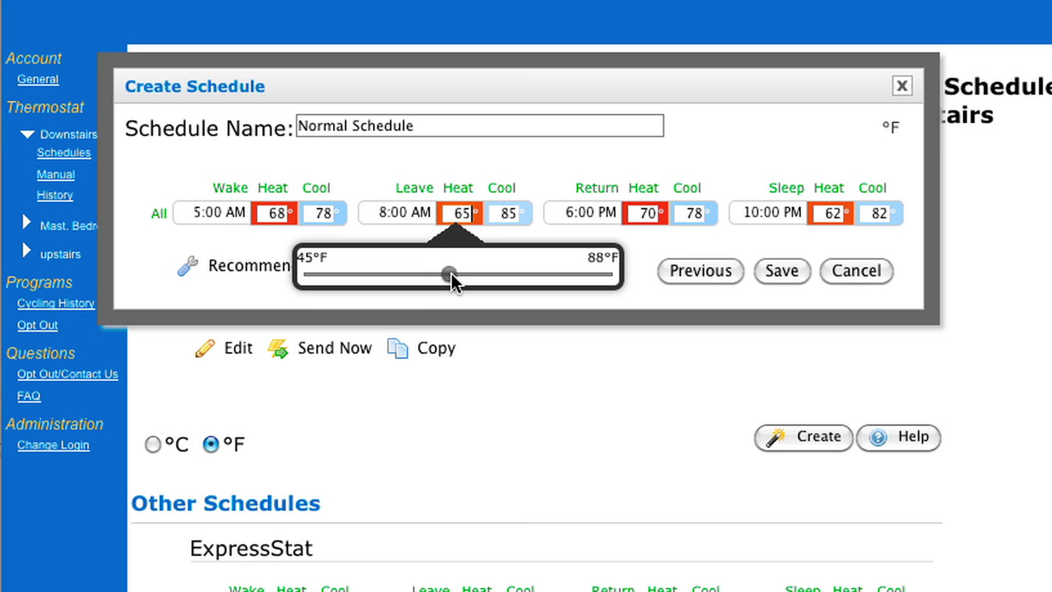
left_click(504, 215)
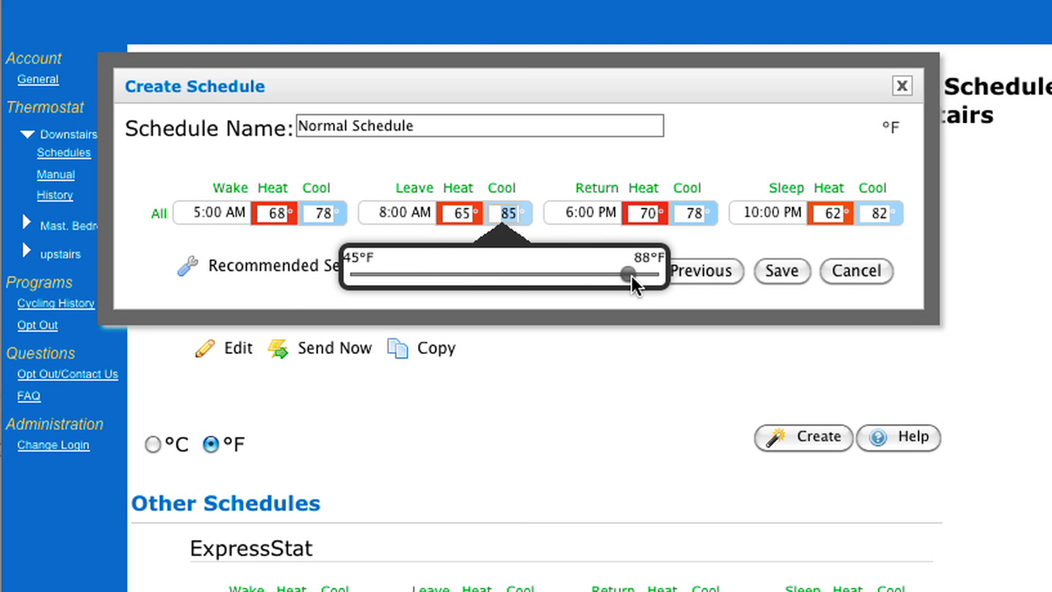
left_click_drag(632, 278, 619, 276)
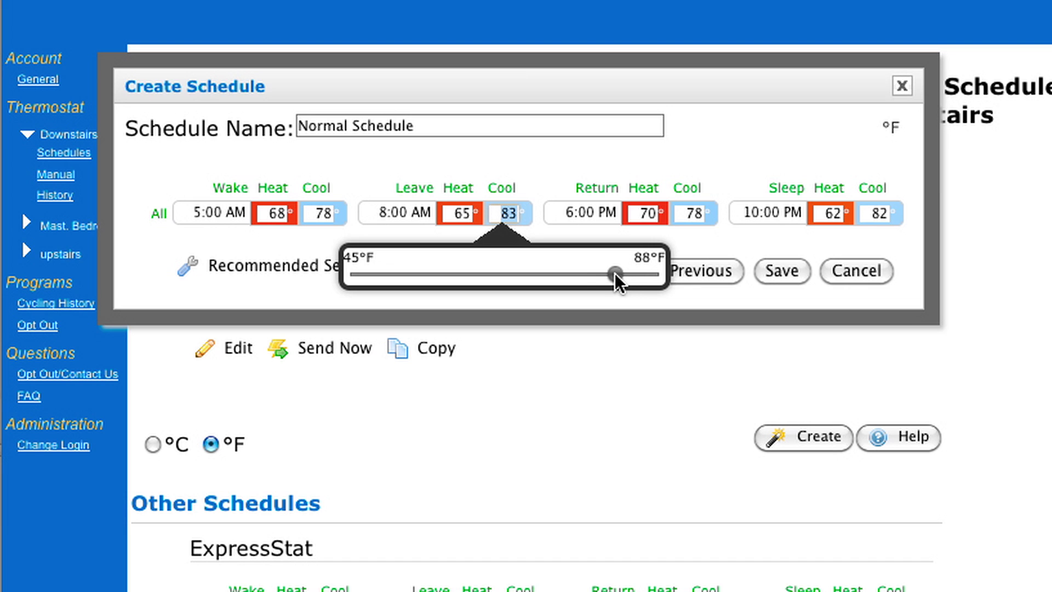
Set the Return period to 5:30 PM with heat 68°
left_click(584, 214)
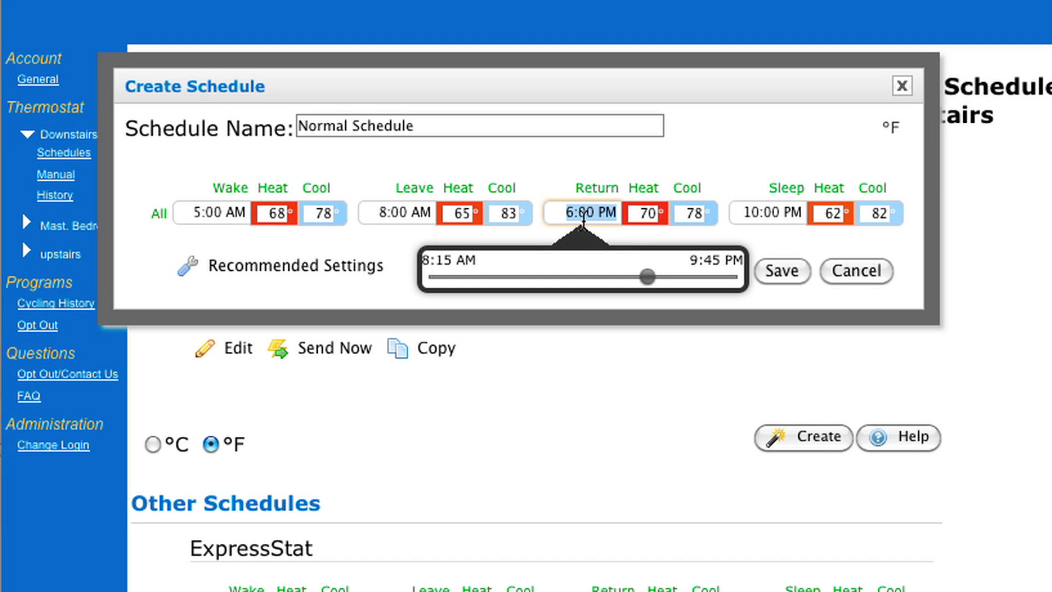
left_click_drag(648, 276, 638, 276)
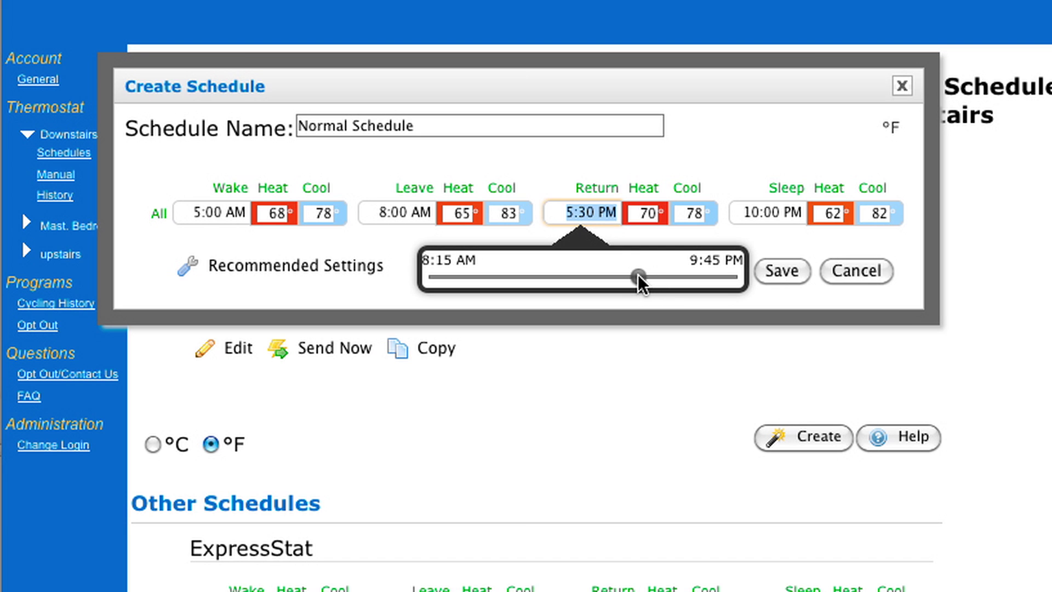
left_click(646, 213)
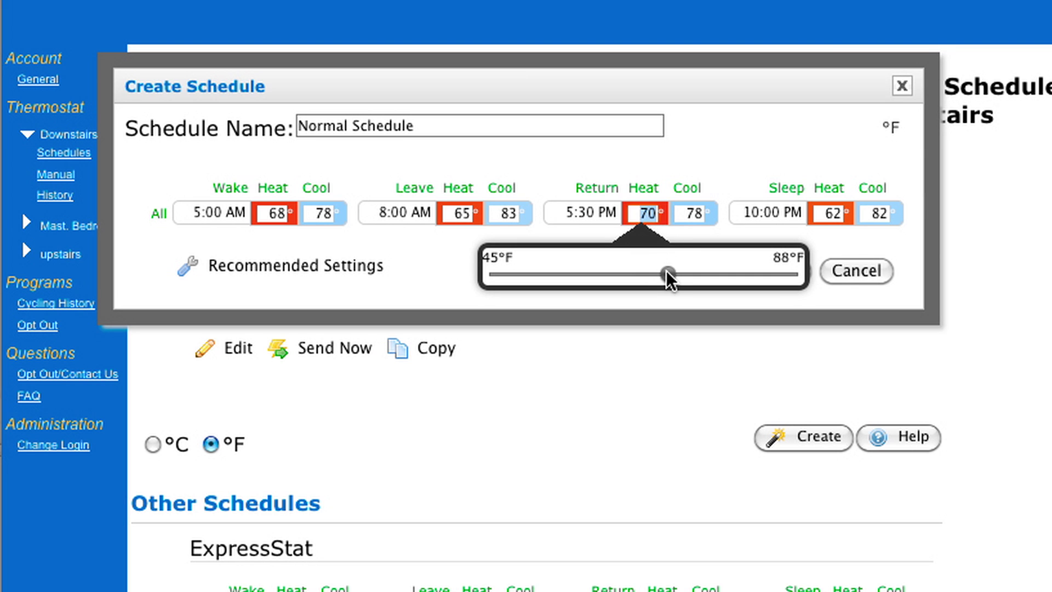
left_click_drag(665, 273, 653, 274)
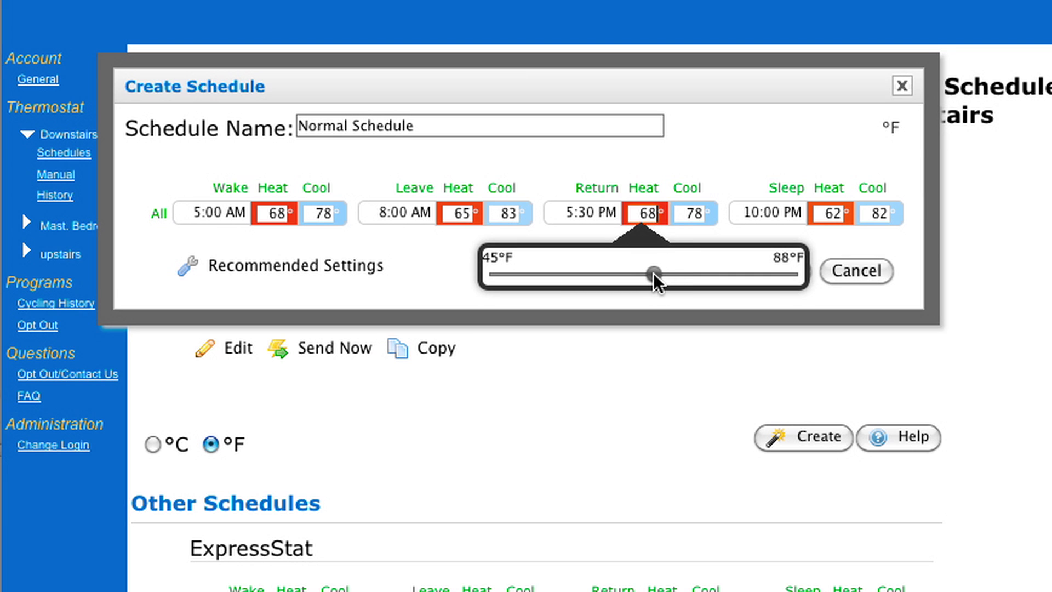
Set the 10:00 PM Sleep period to heat 65° and cool 78°
left_click(693, 215)
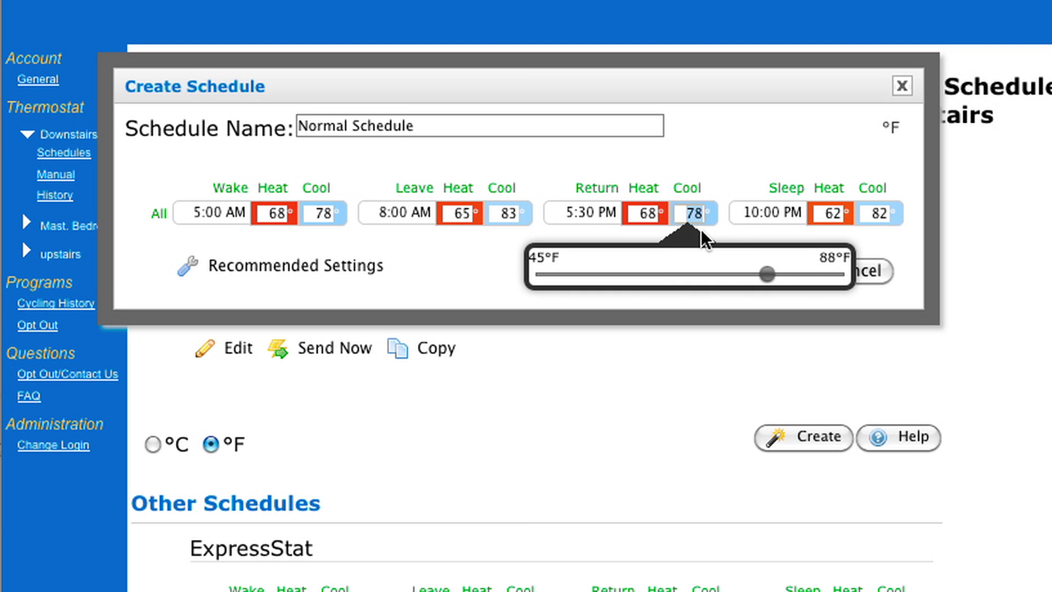
left_click(769, 213)
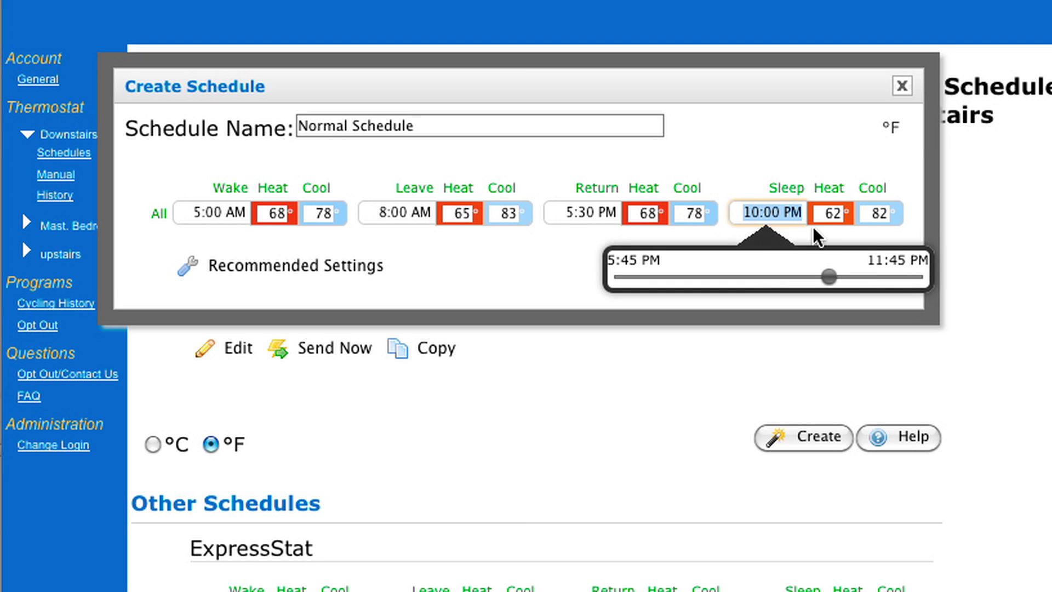
left_click(828, 215)
left_click_drag(805, 274, 820, 275)
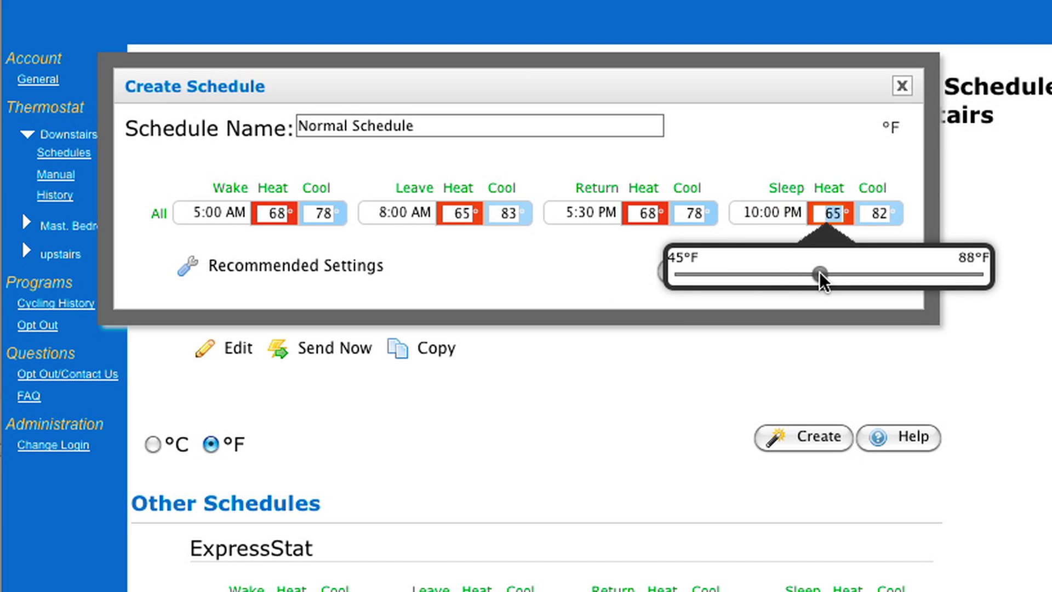
left_click(874, 216)
left_click_drag(978, 275, 953, 278)
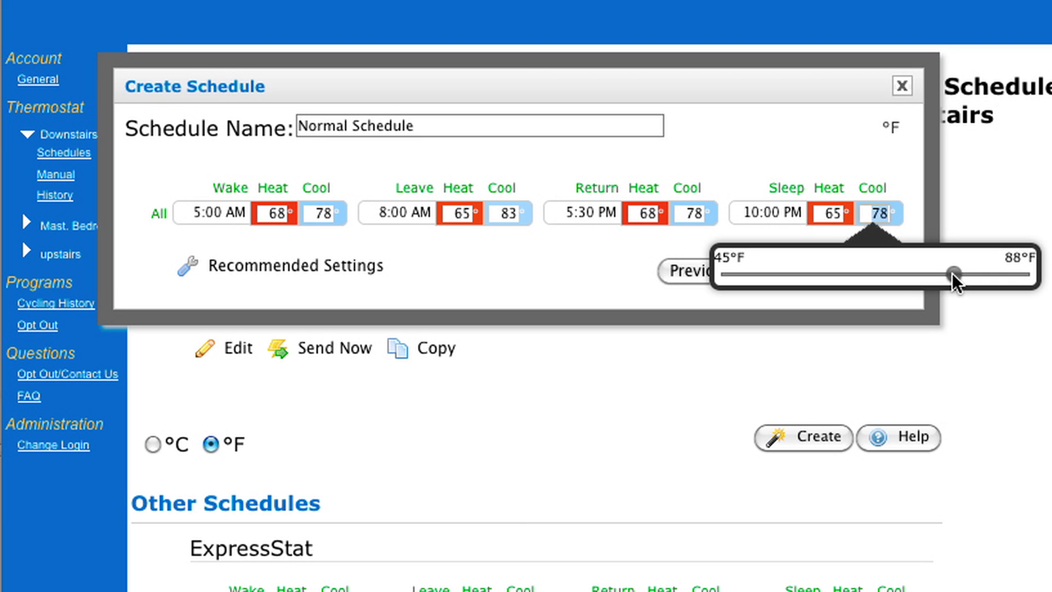
left_click(580, 277)
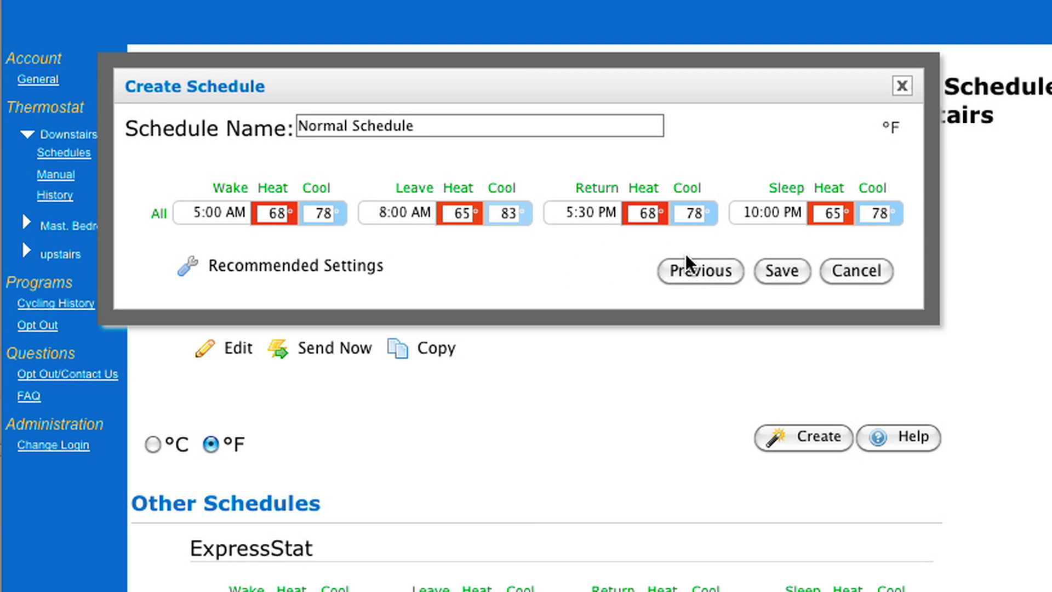
Save Normal Schedule and send it to the Downstairs thermostat, confirming with OK
left_click(782, 273)
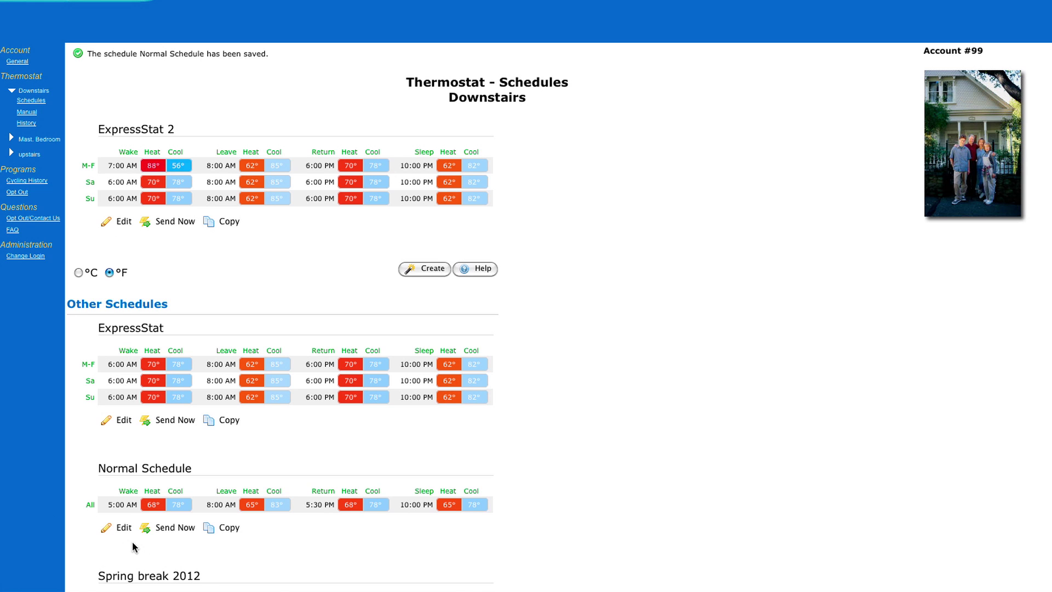
scroll(567, 374, "down", 5)
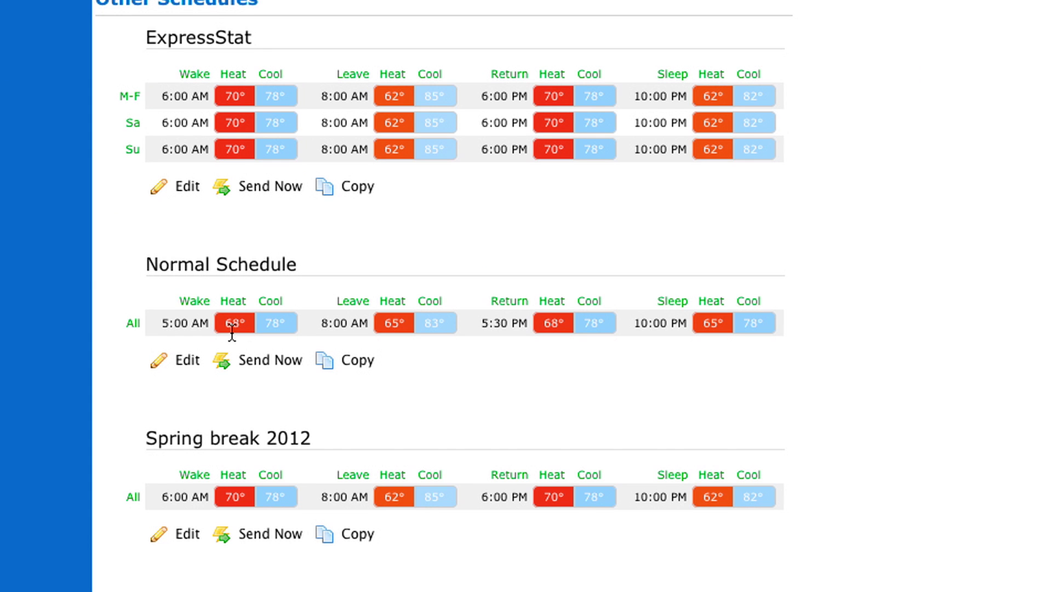
left_click(265, 366)
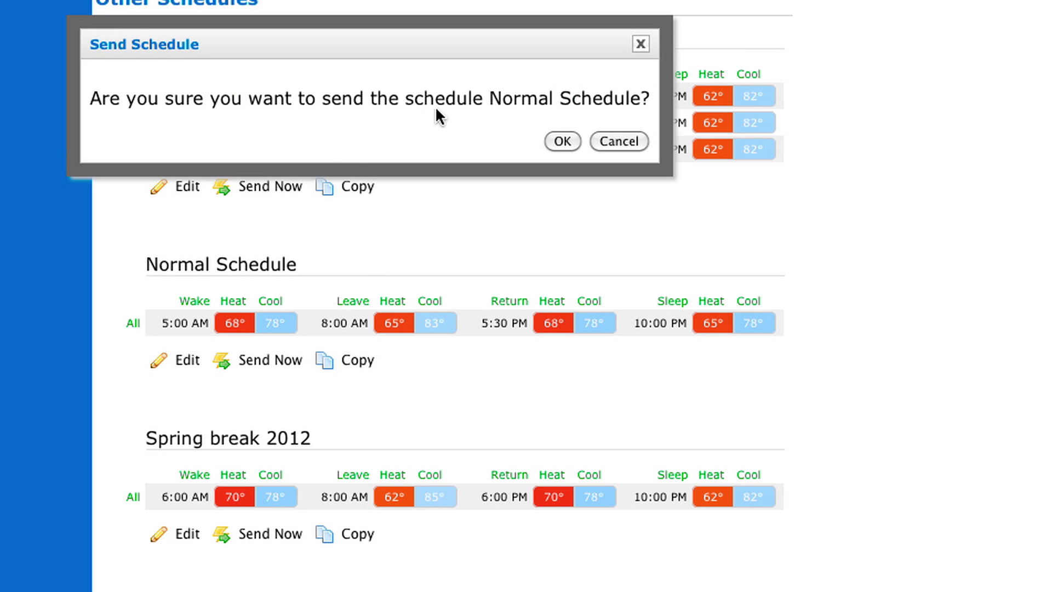
left_click(561, 141)
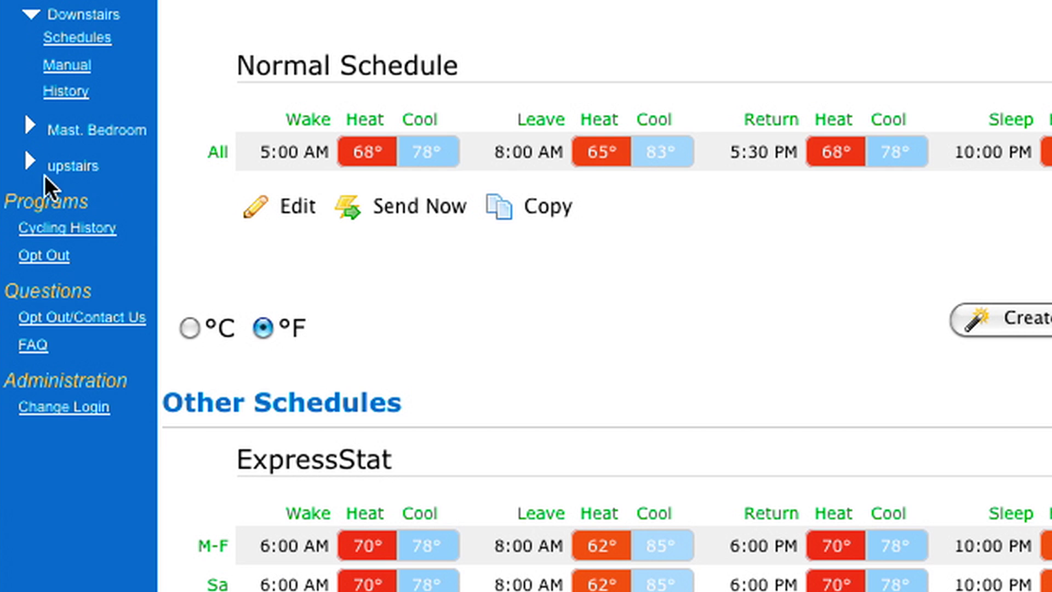
Open the upstairs thermostat's Manual page and rename the thermostat to UPSTAIRS
left_click(12, 153)
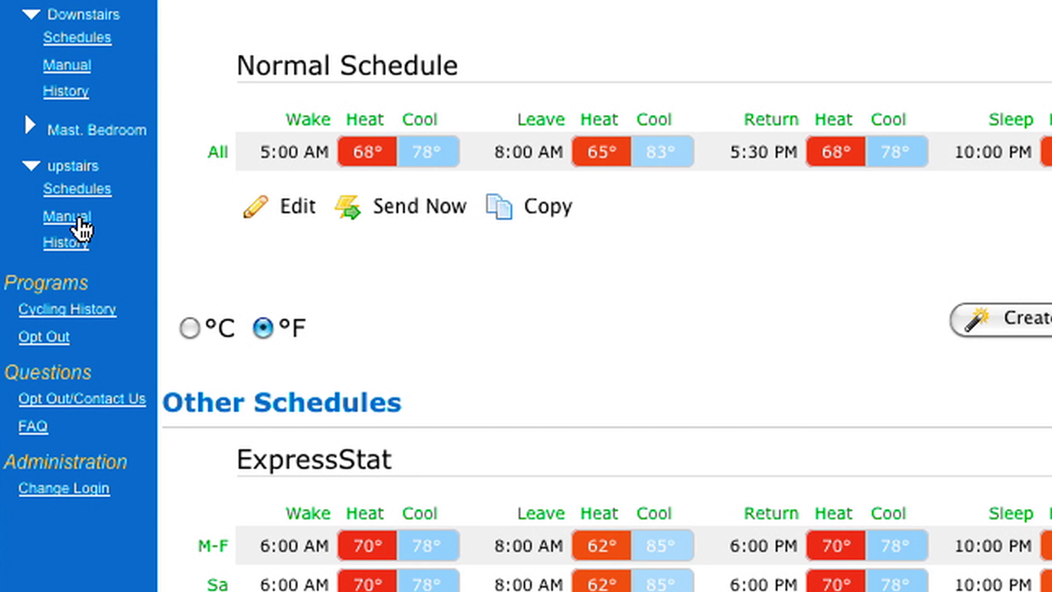
left_click(80, 219)
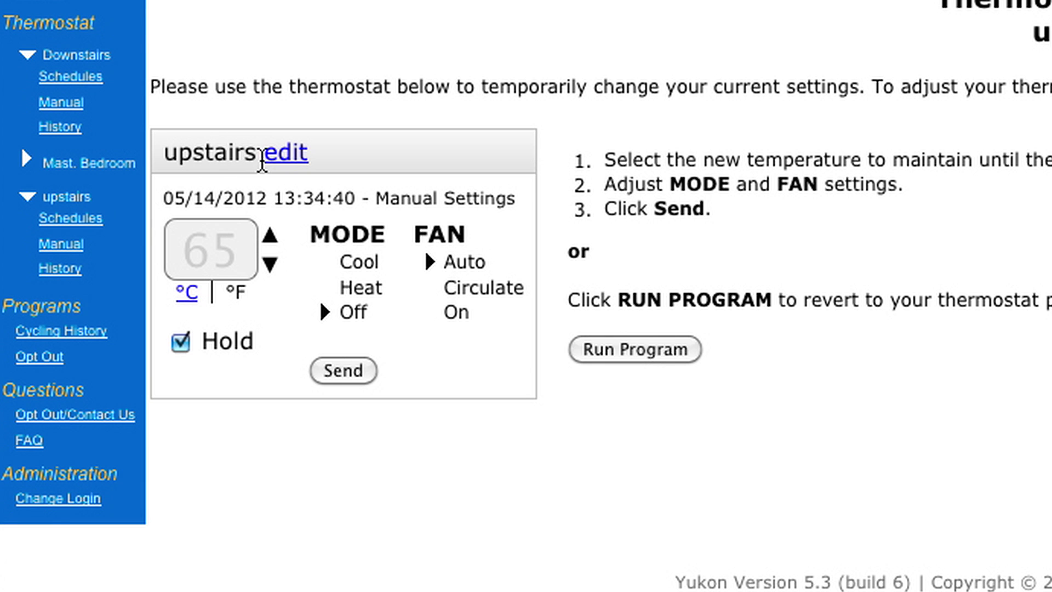
left_click(288, 162)
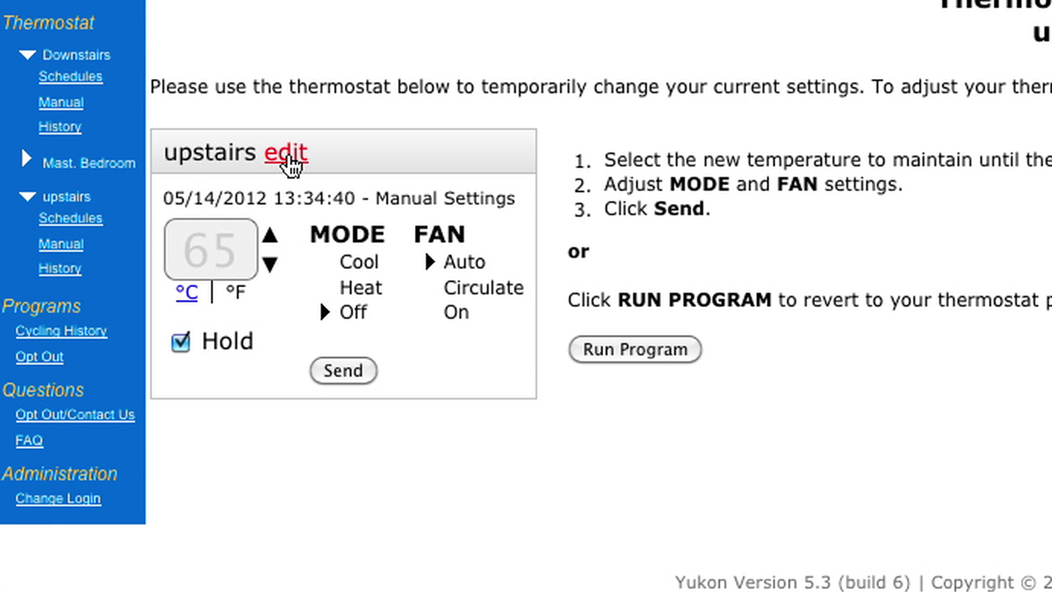
left_click_drag(289, 154, 143, 156)
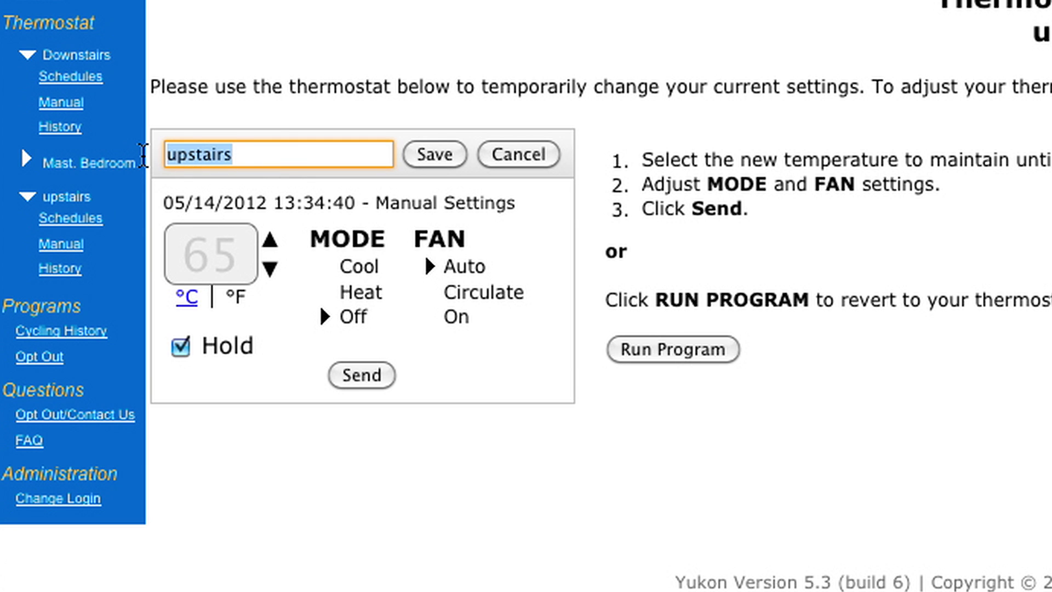
type("UPSTAI")
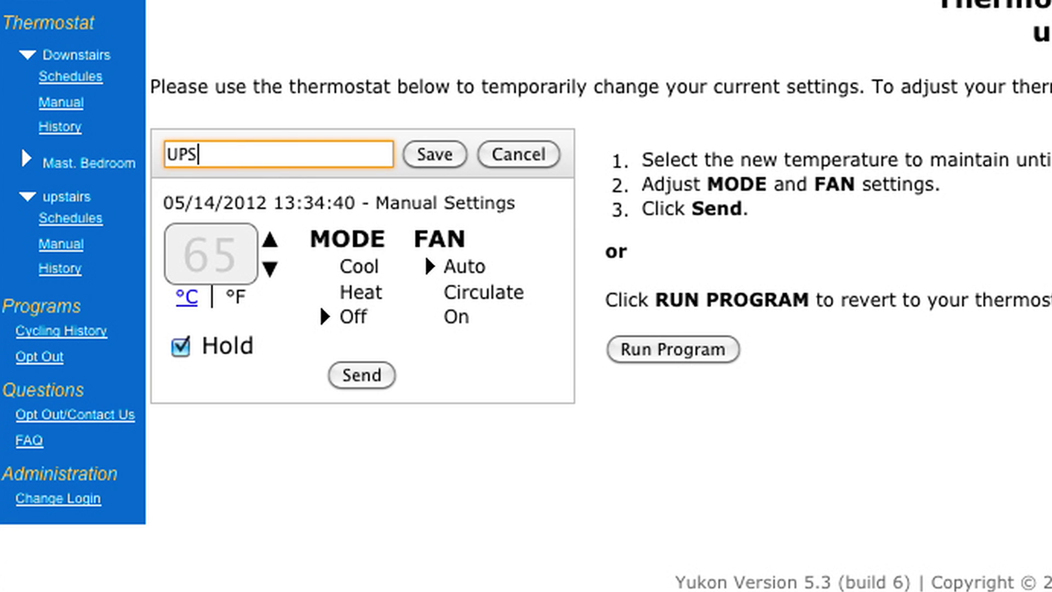
type("RS")
left_click(440, 155)
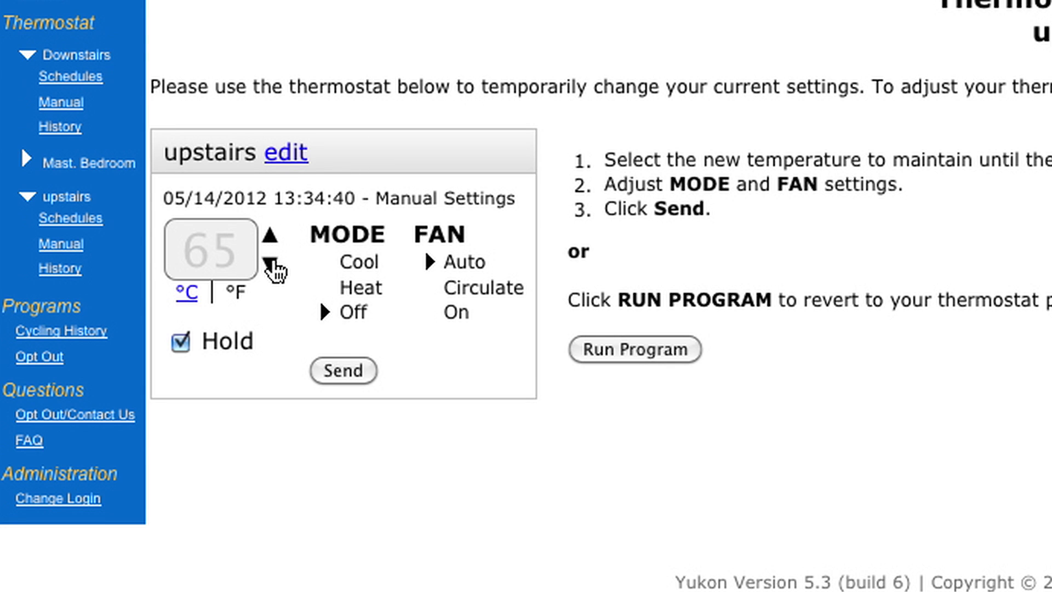
Lower the upstairs manual setpoint to 62°F, then bring it back to 65°F
left_click(271, 264)
left_click(271, 264)
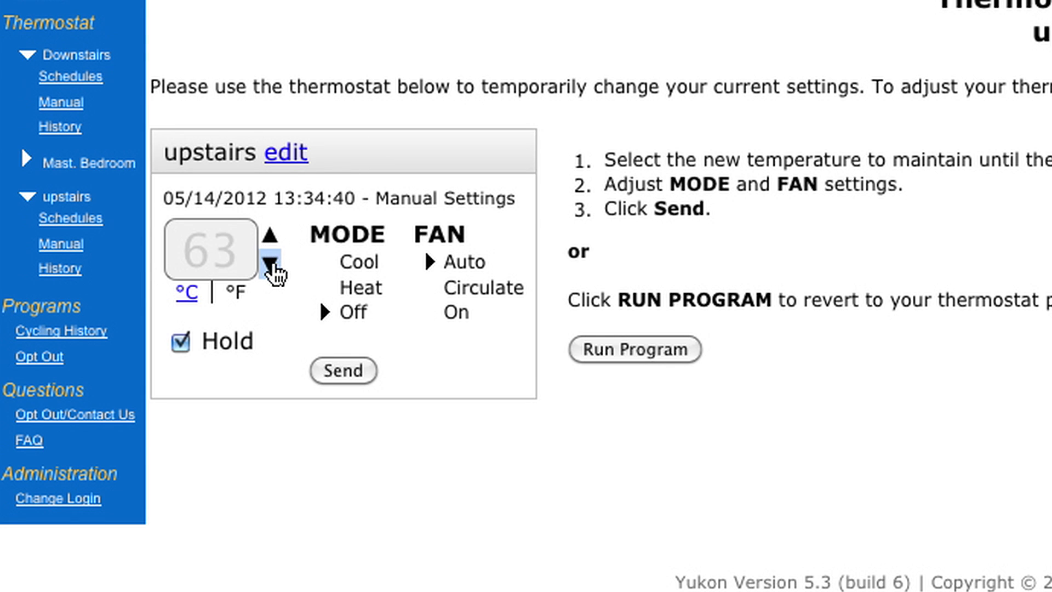
left_click(271, 265)
left_click(270, 237)
left_click(270, 237)
left_click(270, 237)
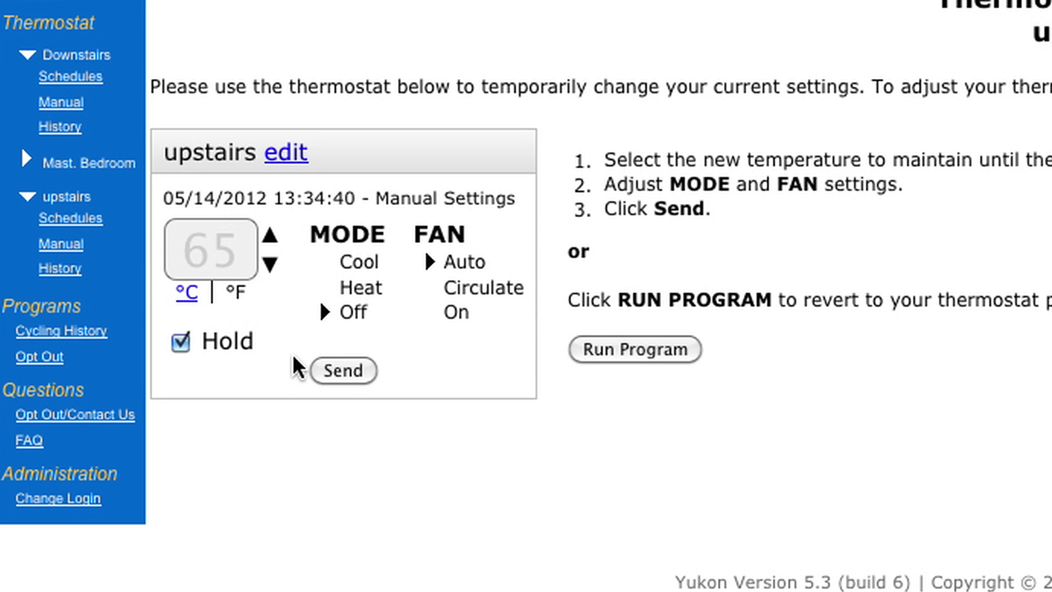
Send and confirm the 65°F, mode Off, fan Auto hold, then revert to the program
left_click(334, 367)
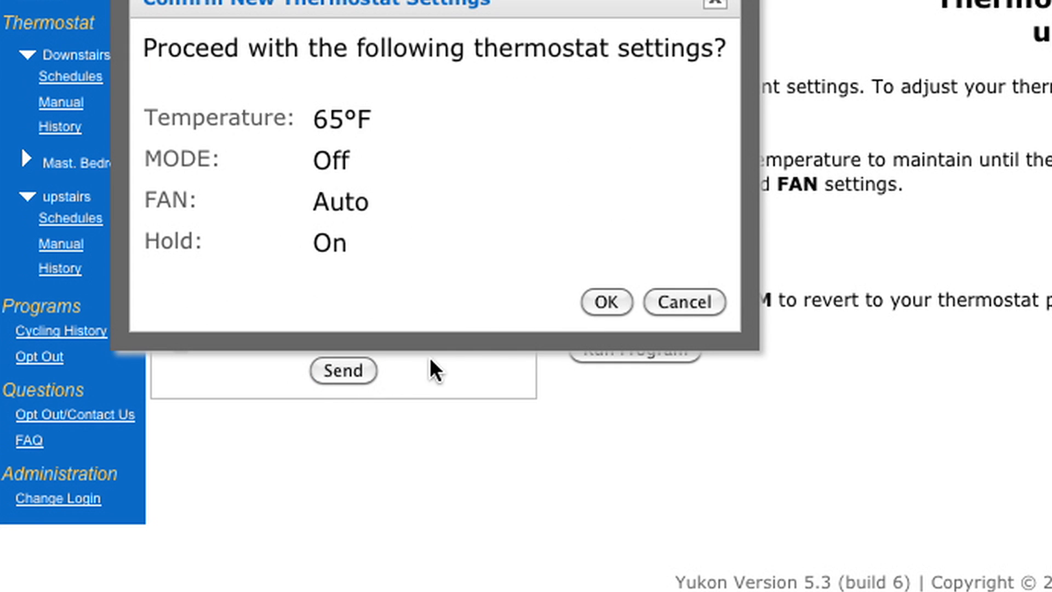
left_click(603, 298)
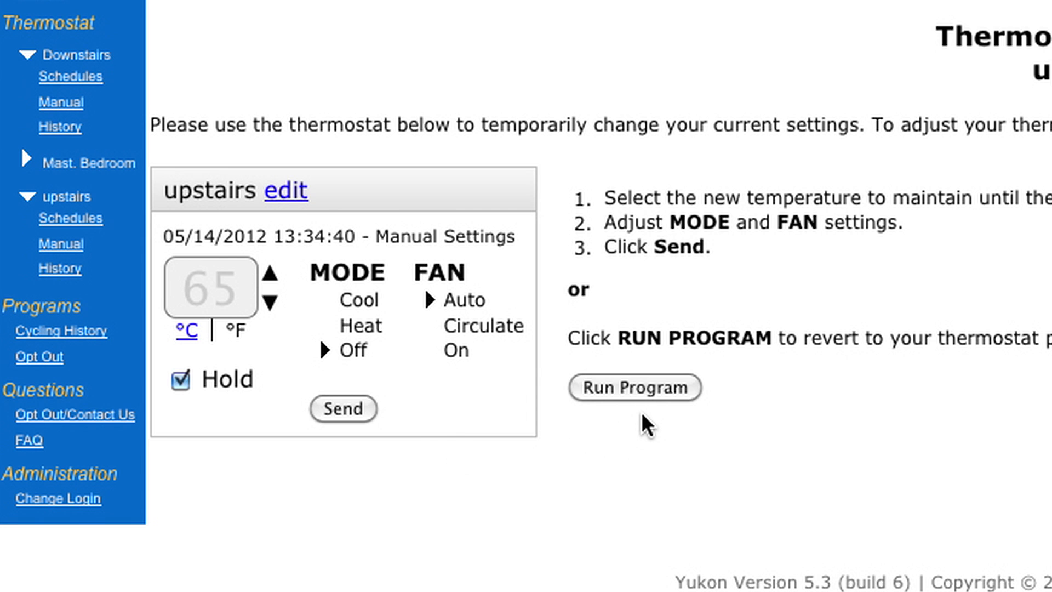
left_click(637, 387)
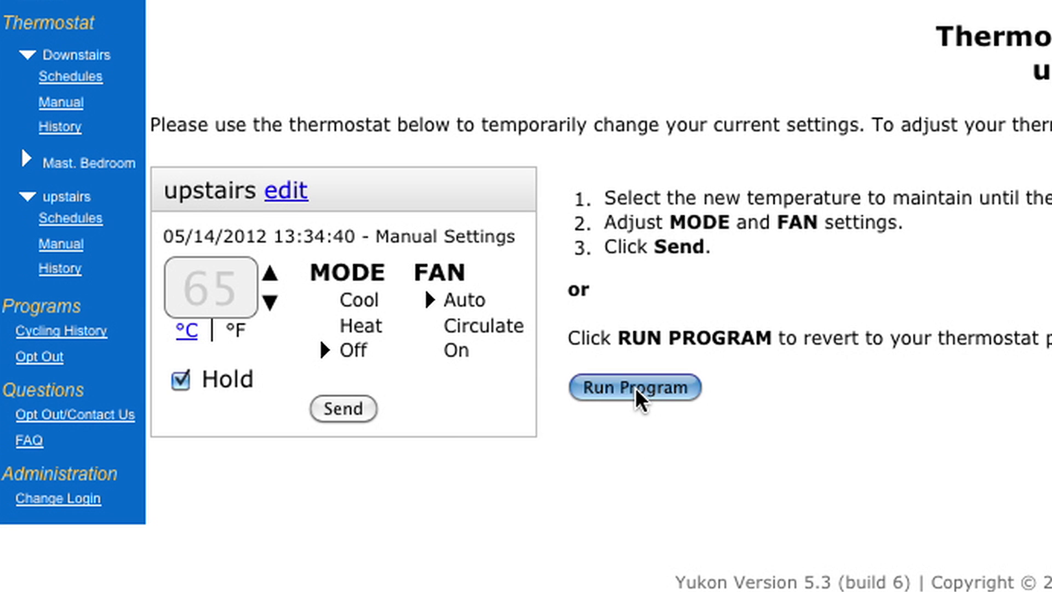